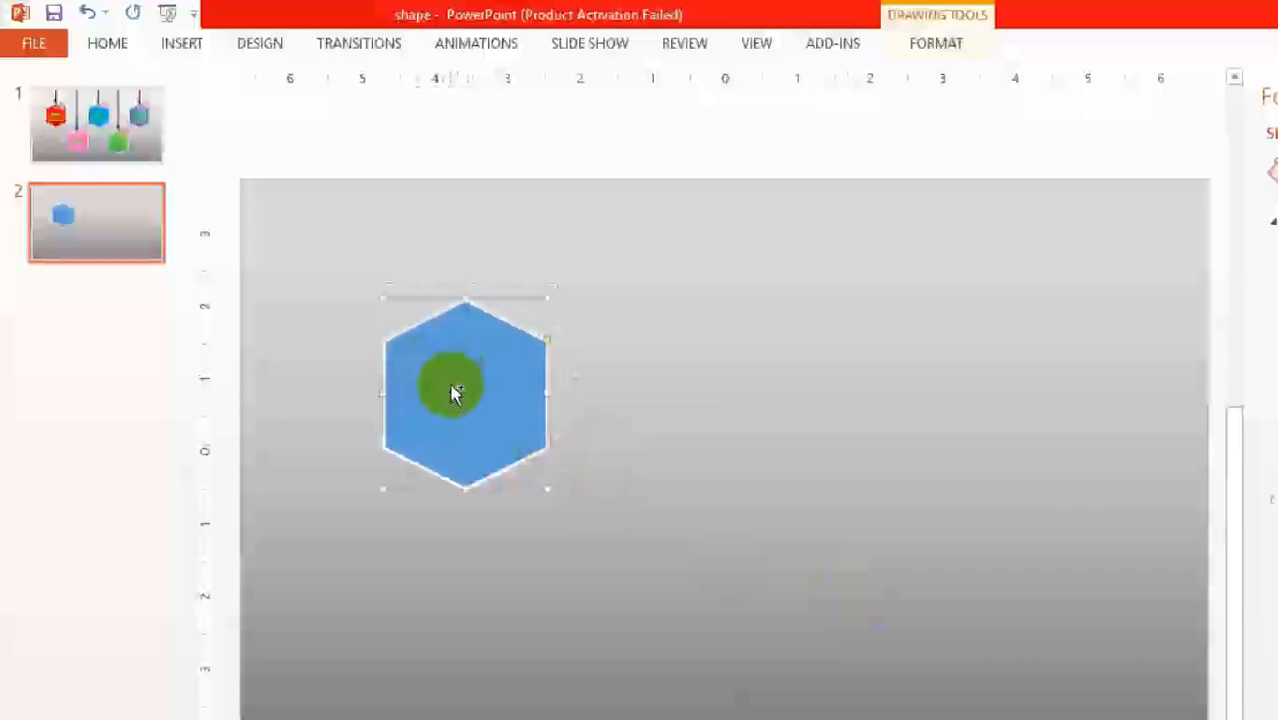
Step: Compare the finished hanging tag and its string on slide 1 with the plain hexagon on slide 2
left_click(650, 471)
scroll(605, 419, "up", 4)
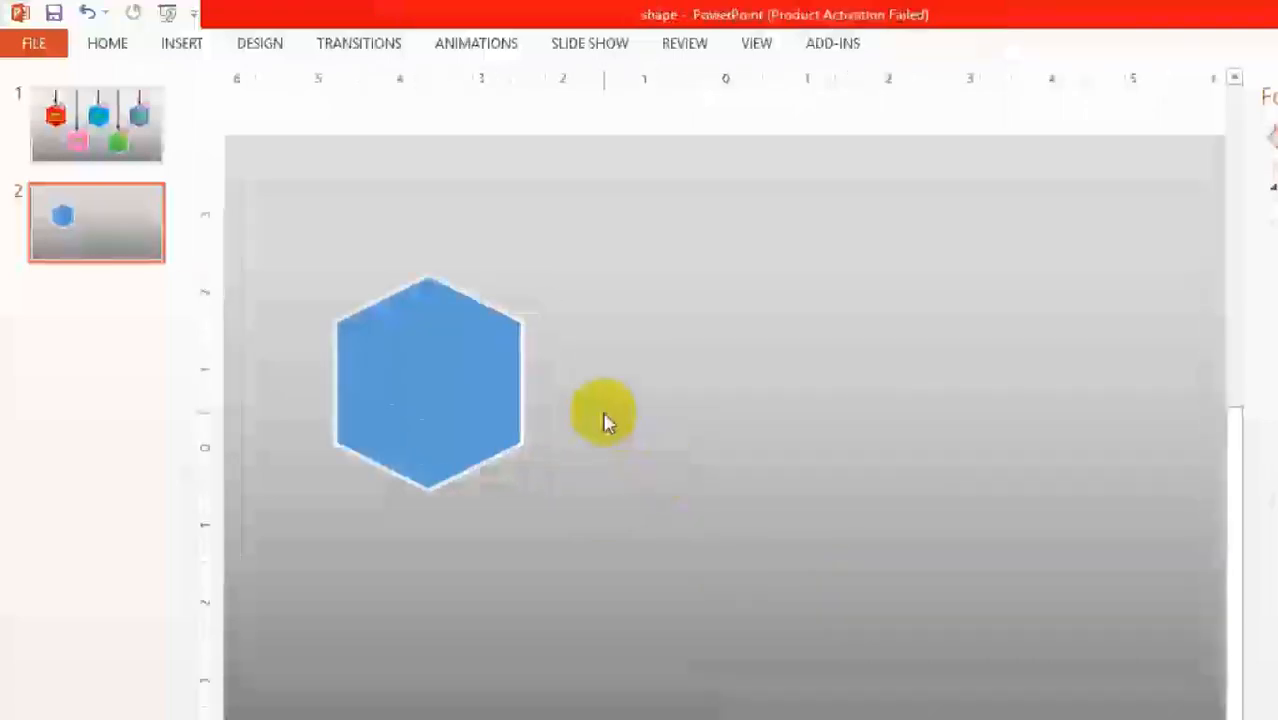
scroll(458, 405, "up", 2)
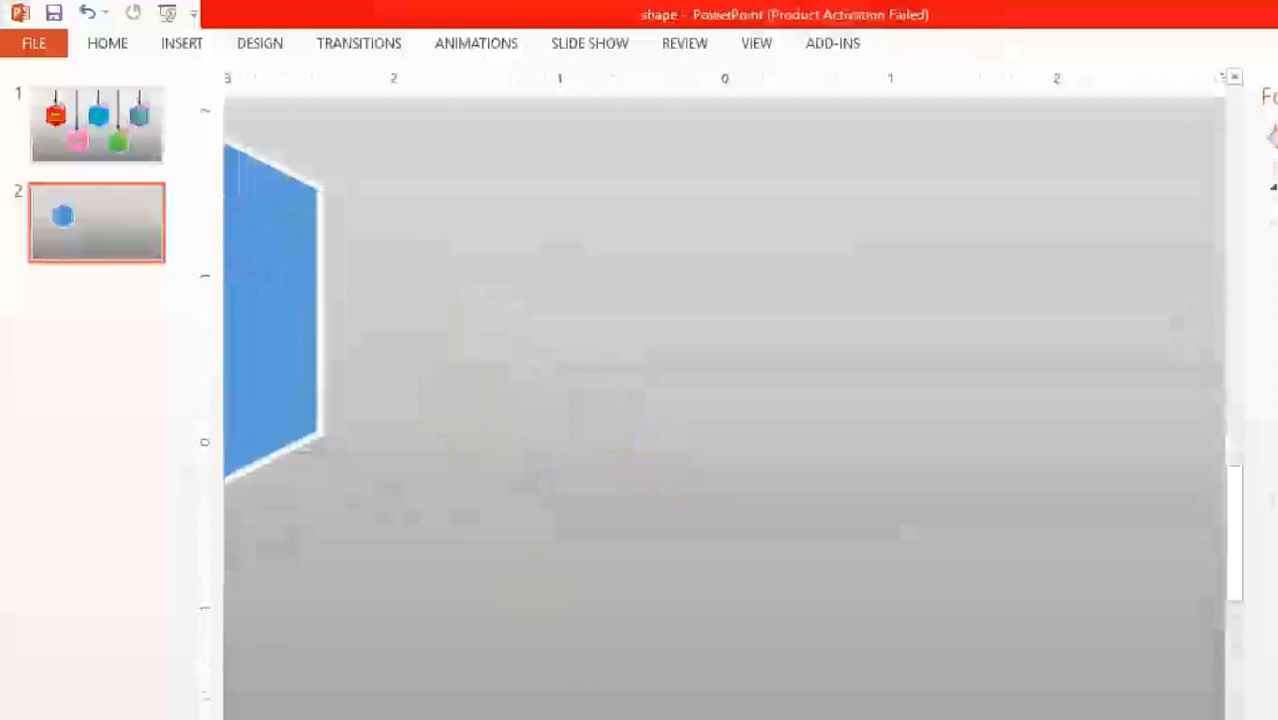
left_click_drag(1236, 520, 1178, 200)
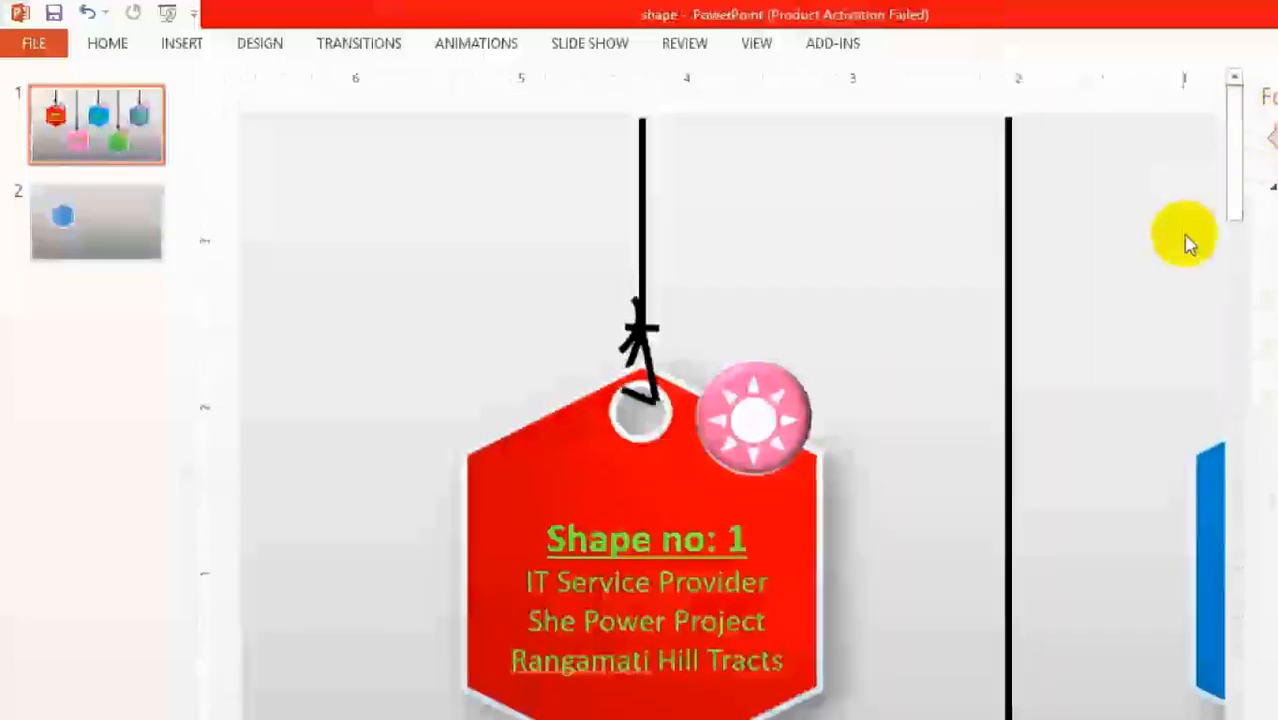
left_click(77, 240)
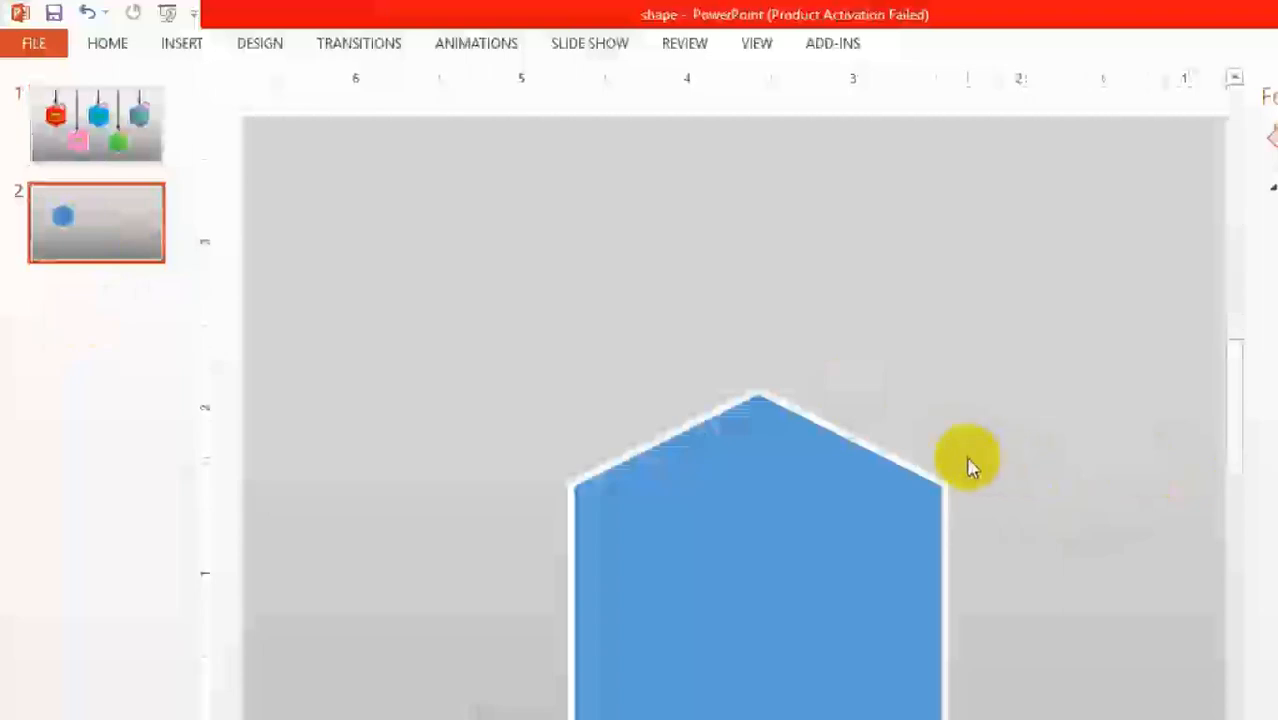
left_click(150, 118)
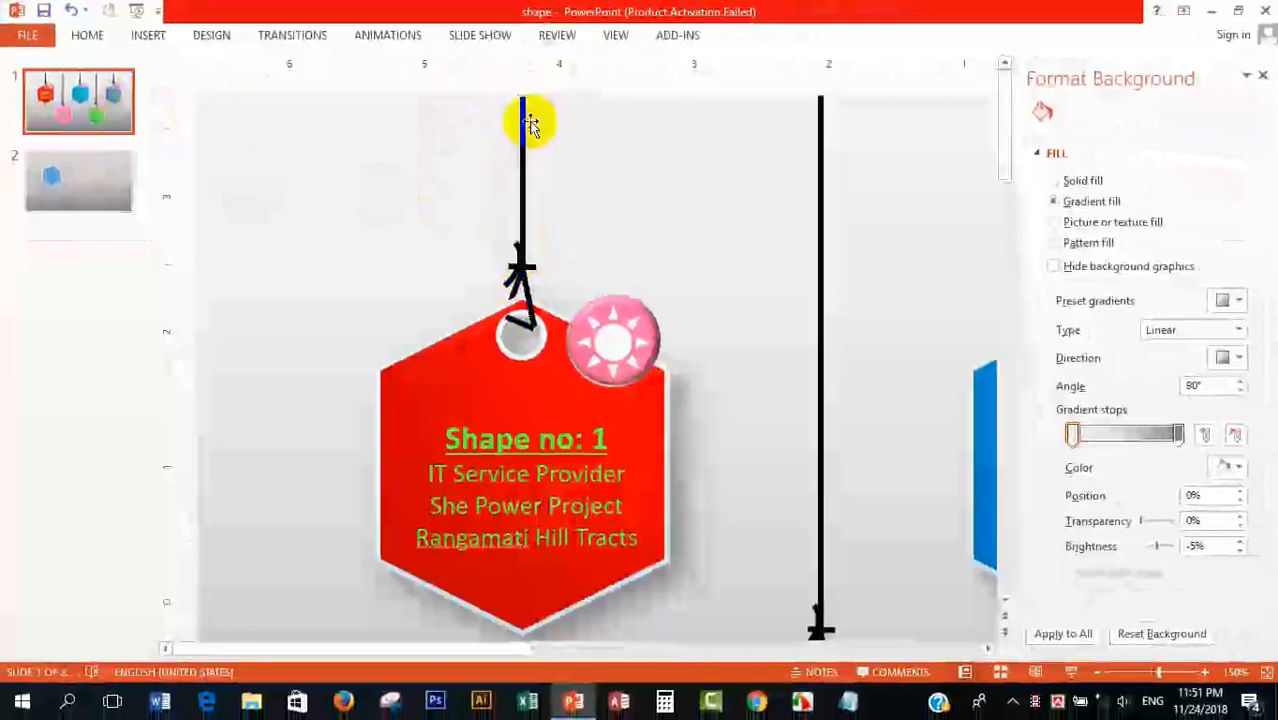
left_click(105, 192)
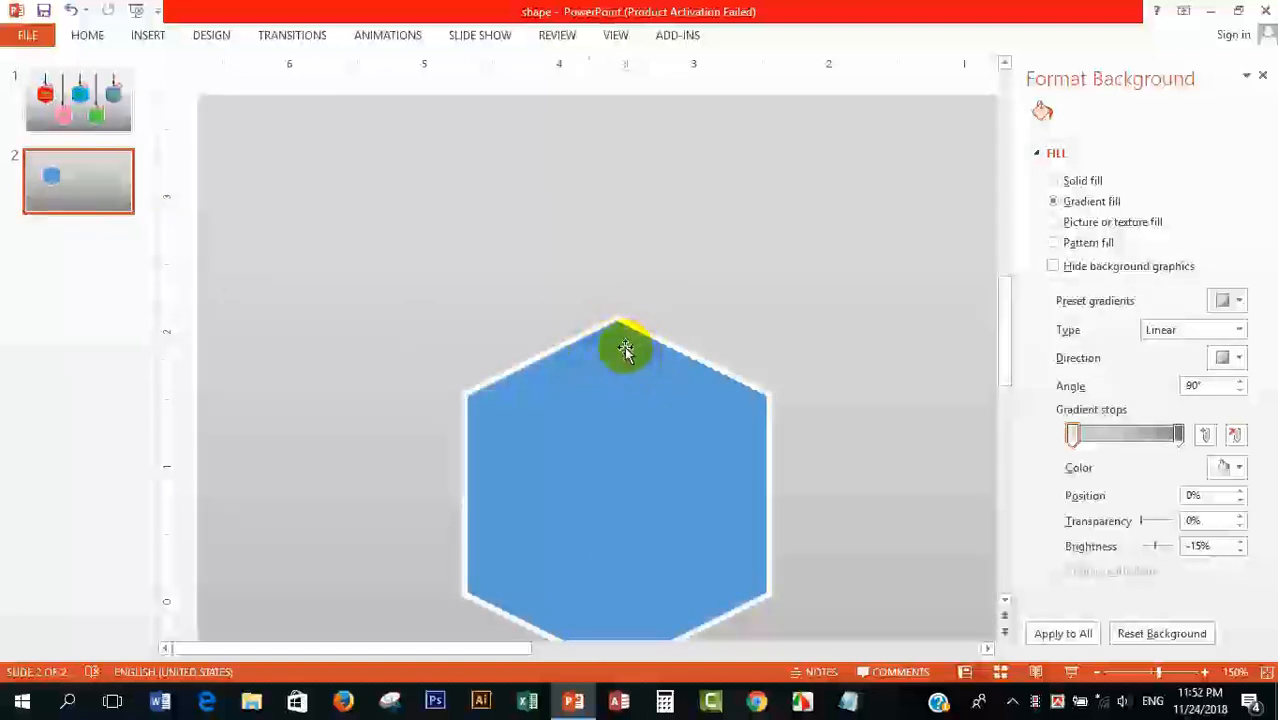
Step: Insert a small circle about 0.32" in diameter just below the top corner of the hexagon on slide 2
left_click(138, 36)
left_click(140, 37)
double_click(138, 36)
double_click(138, 36)
double_click(158, 38)
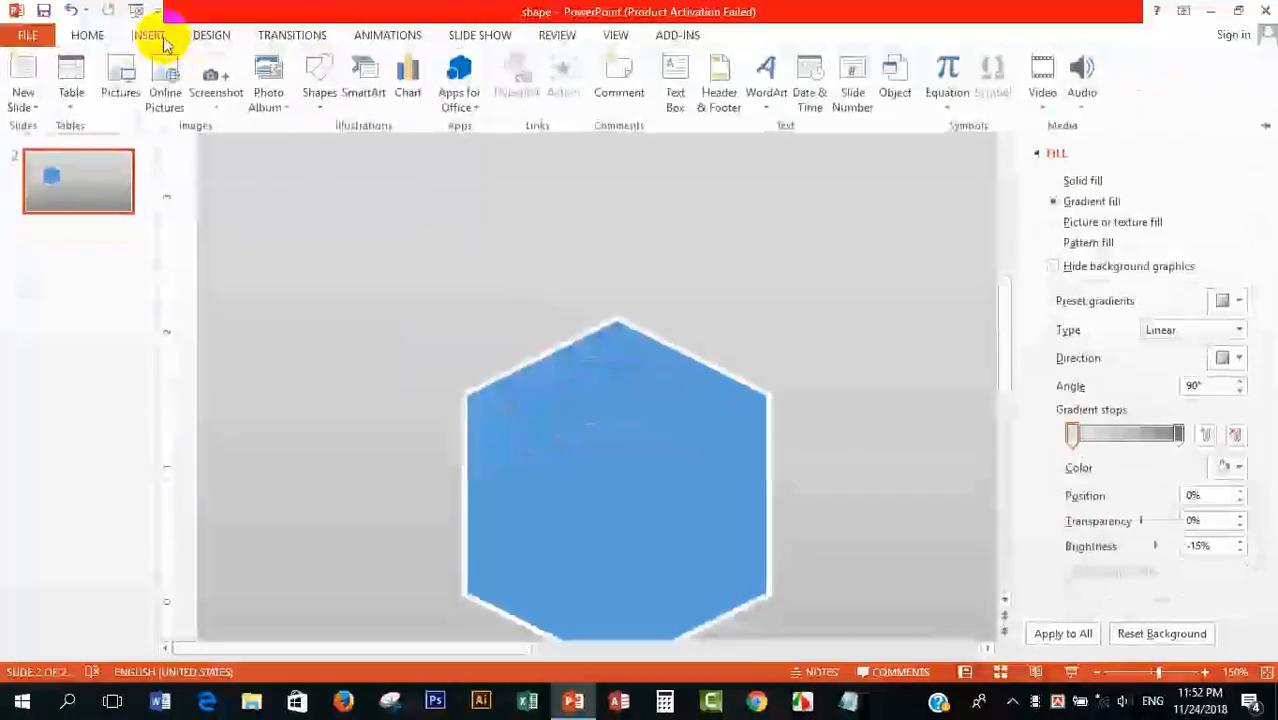
left_click(319, 78)
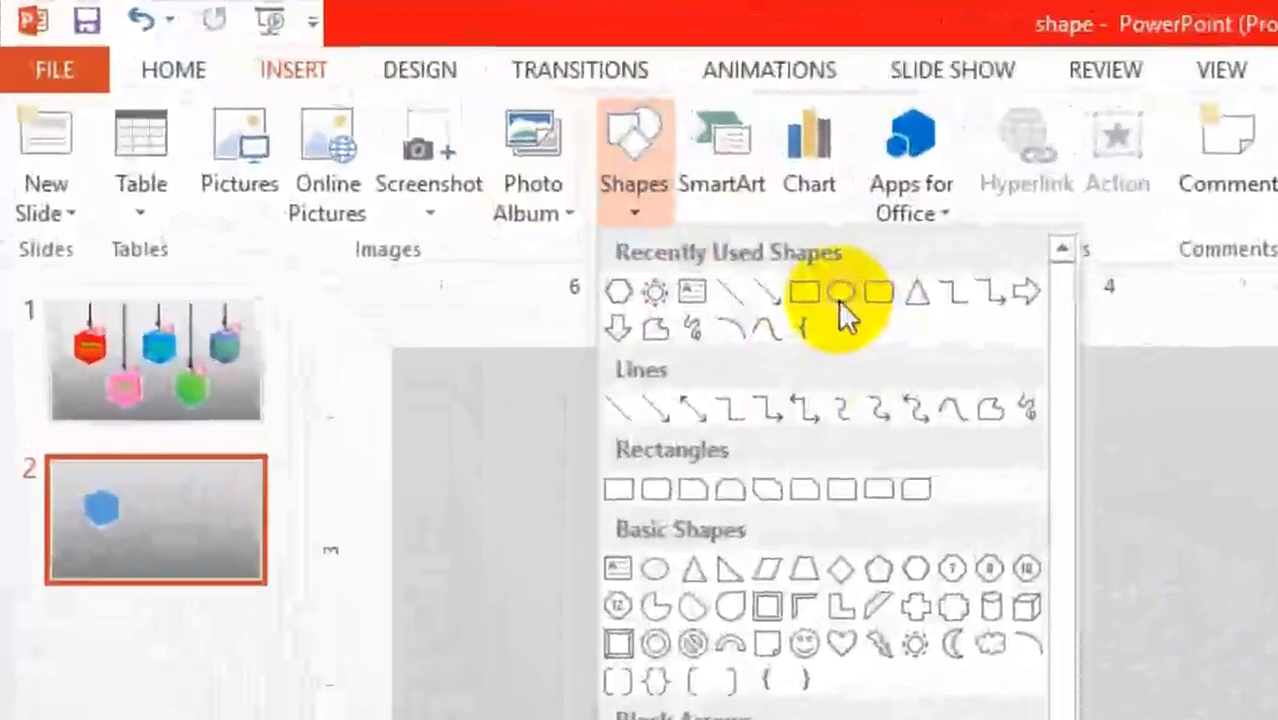
left_click(632, 219)
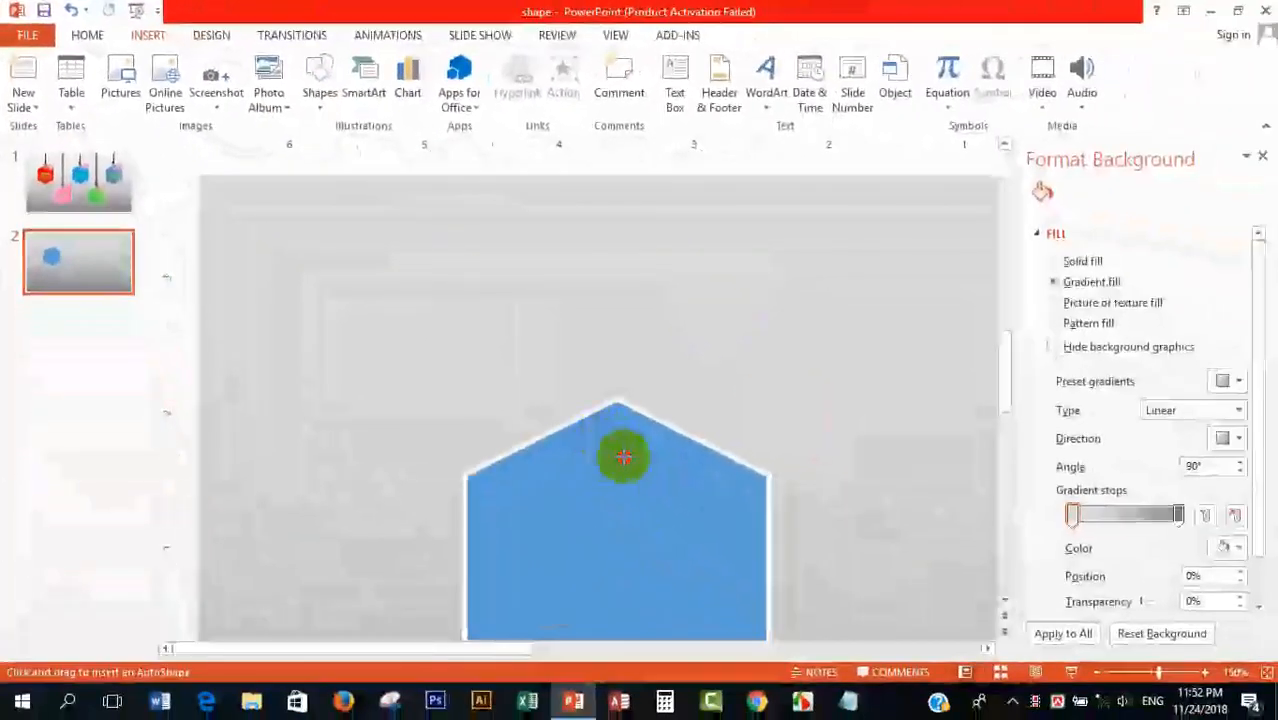
left_click_drag(641, 468, 642, 477)
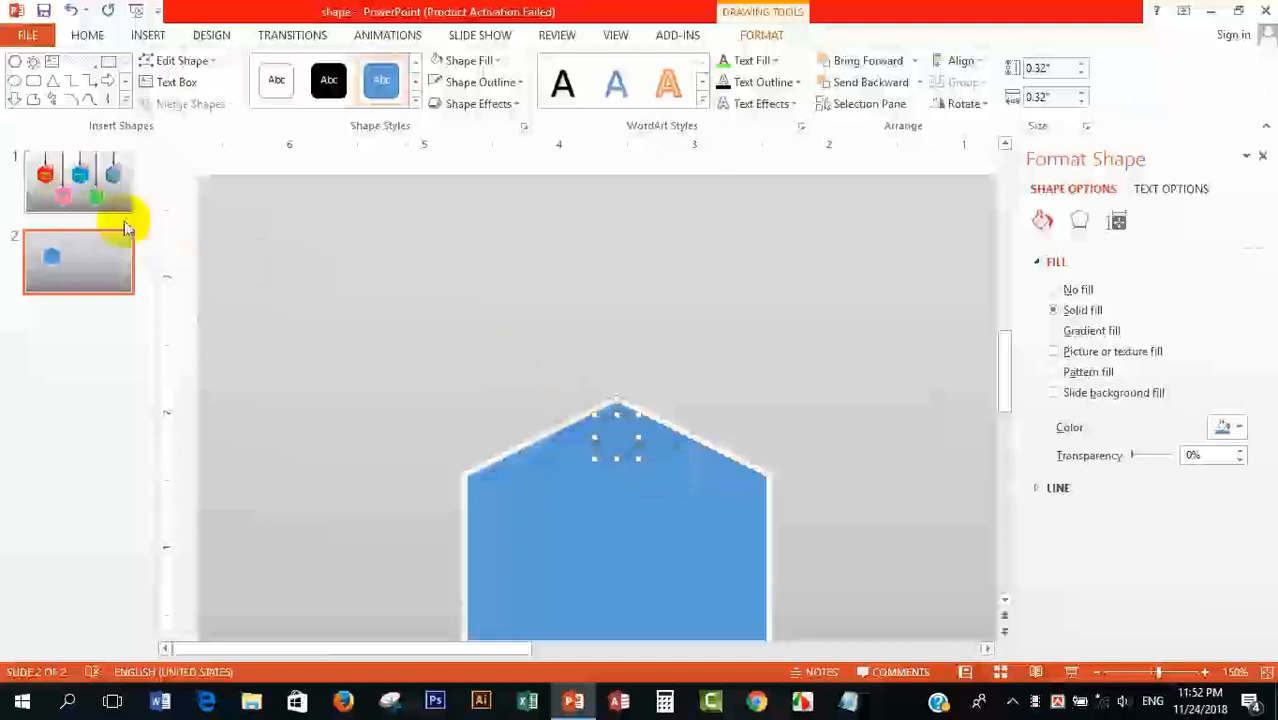
Step: Cut the small circle out of the hexagon with Merge Shapes to make a hole near its top corner
left_click(328, 428)
left_click(598, 560)
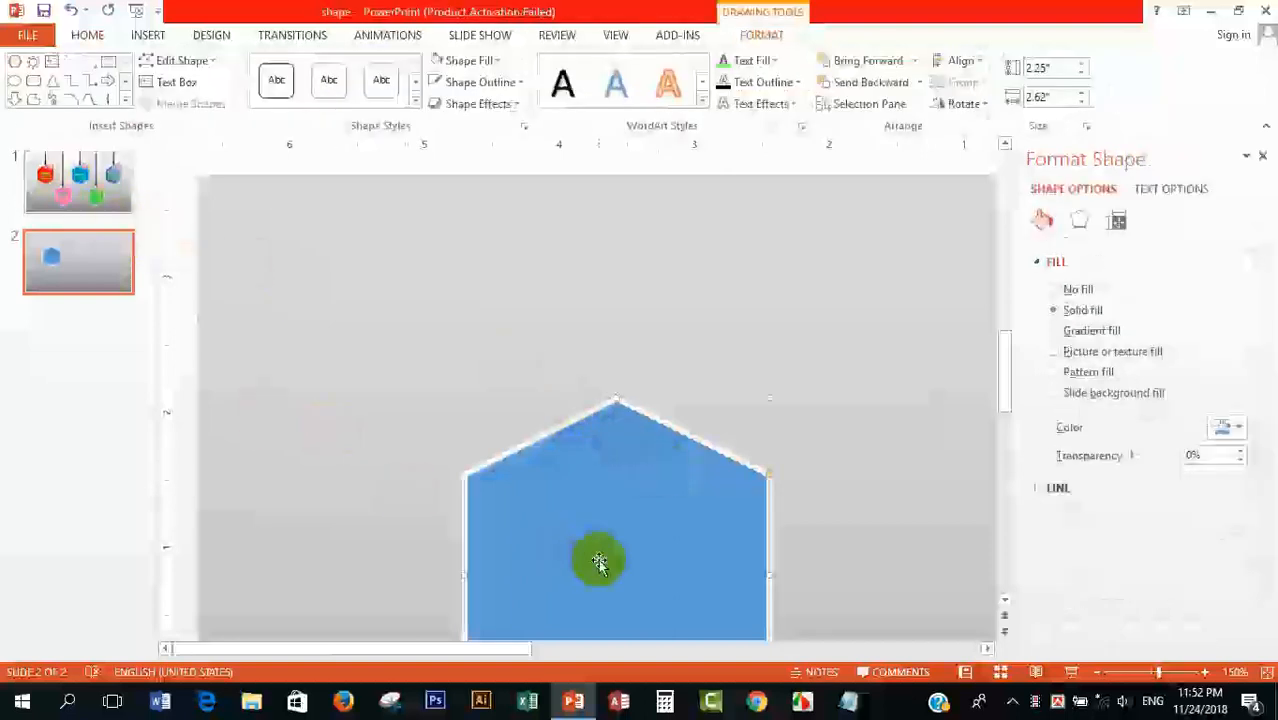
left_click(613, 458, "shift")
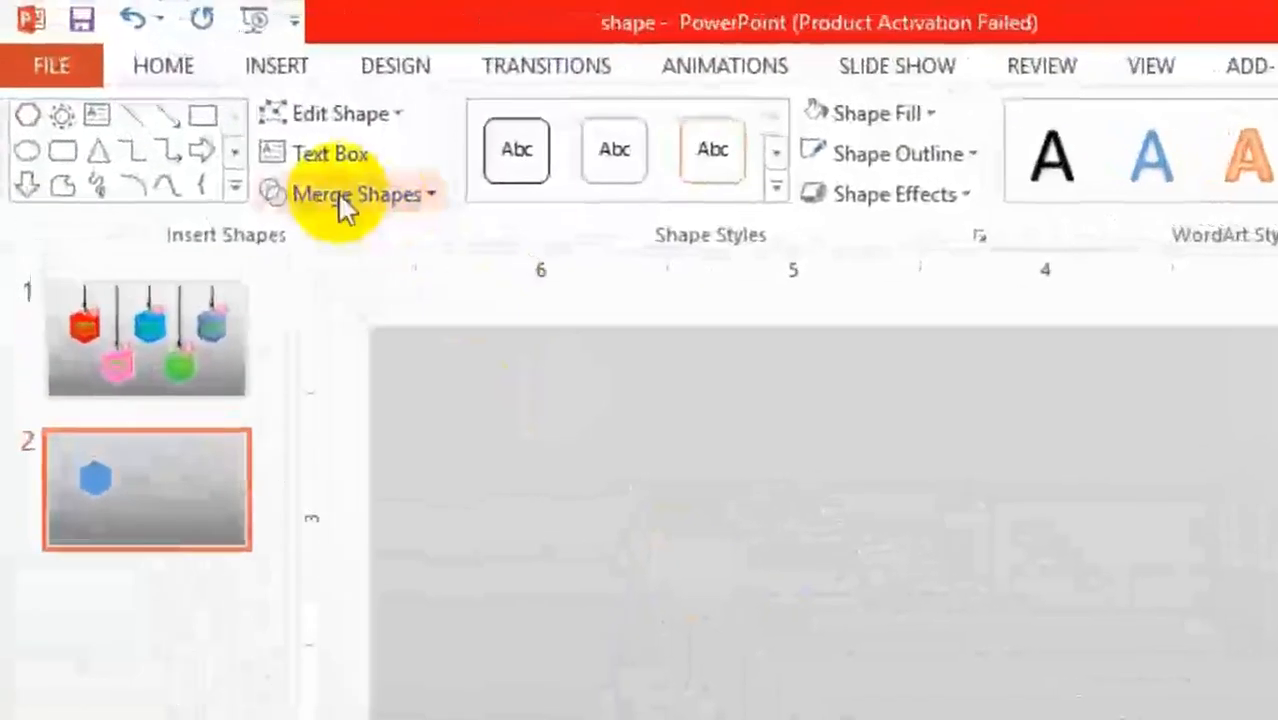
left_click(188, 104)
left_click(343, 281)
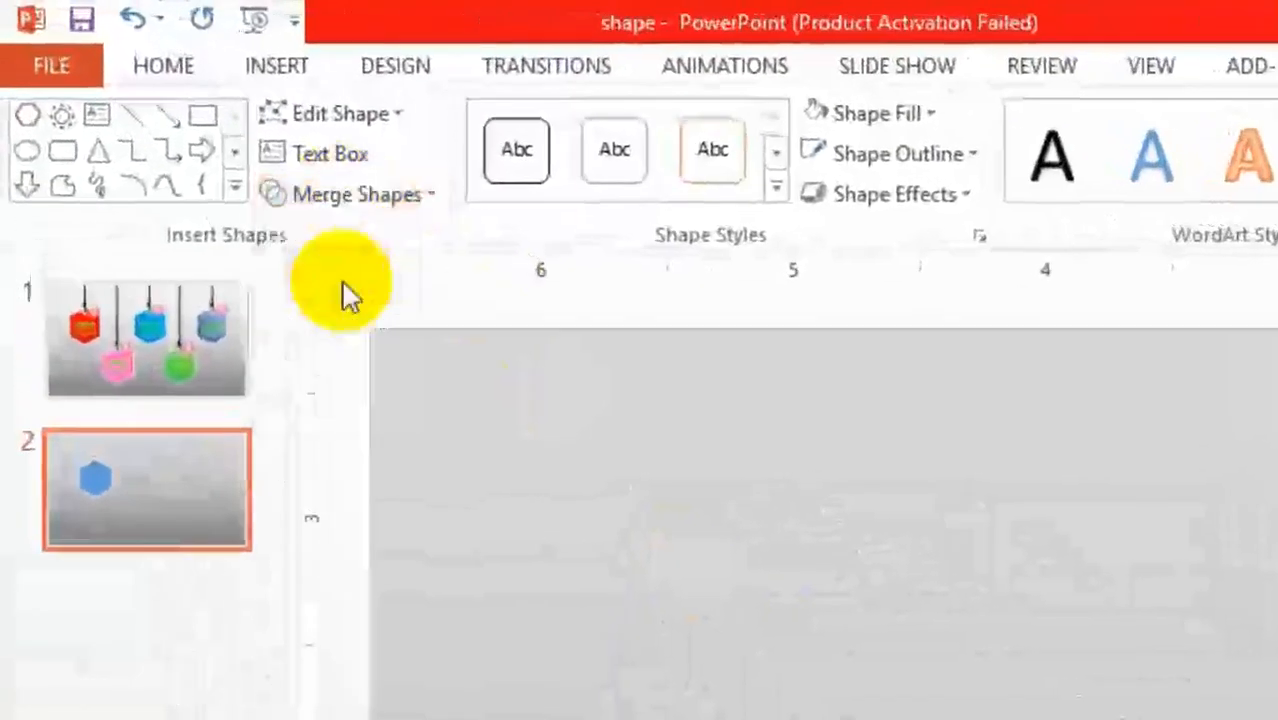
left_click(1105, 668)
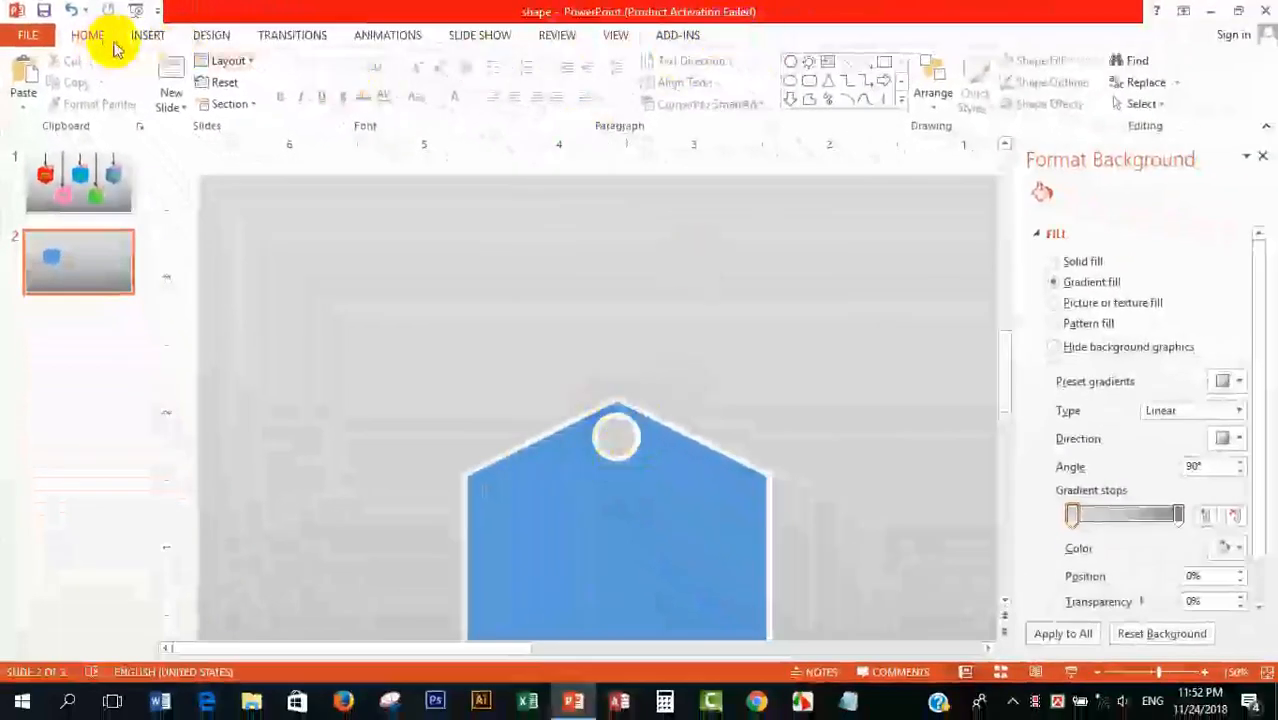
Step: Draw a vertical line about 1.54" long from just above the hexagon's tip up to the slide's top edge
left_click(846, 61)
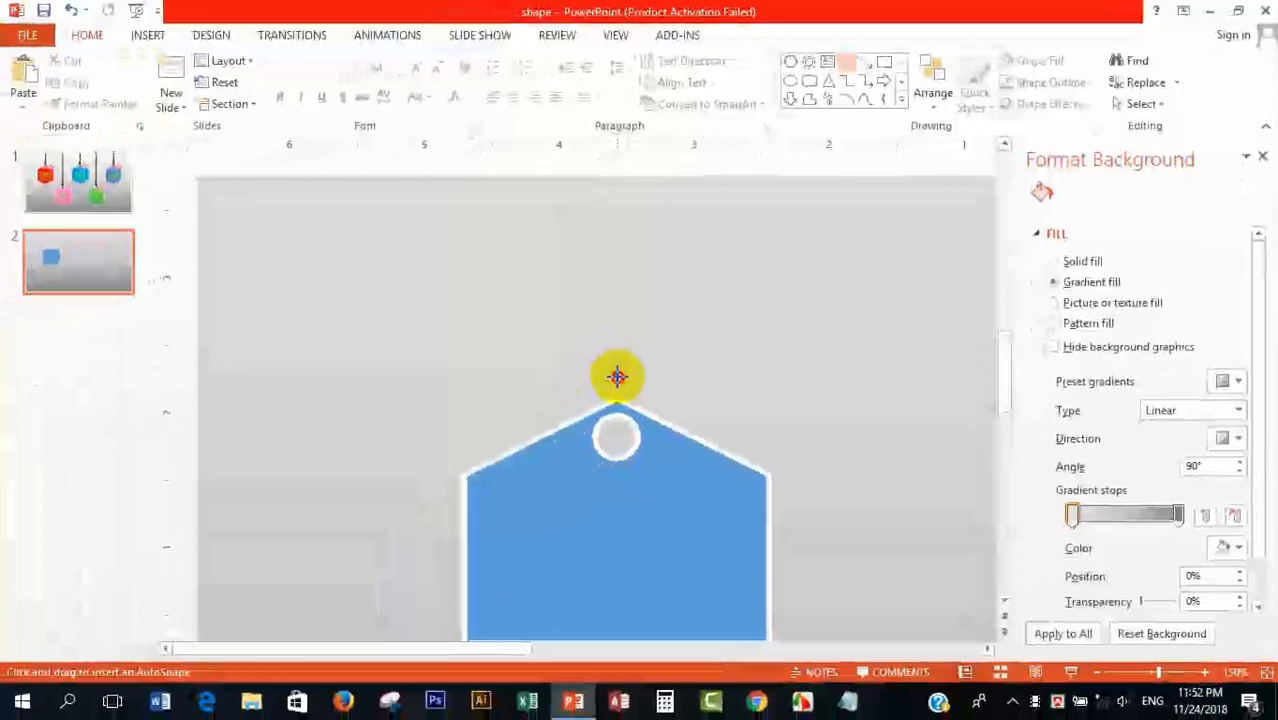
mouse_move(617, 384)
left_mouse_down()
mouse_move(639, 205)
mouse_move(613, 185)
left_mouse_up()
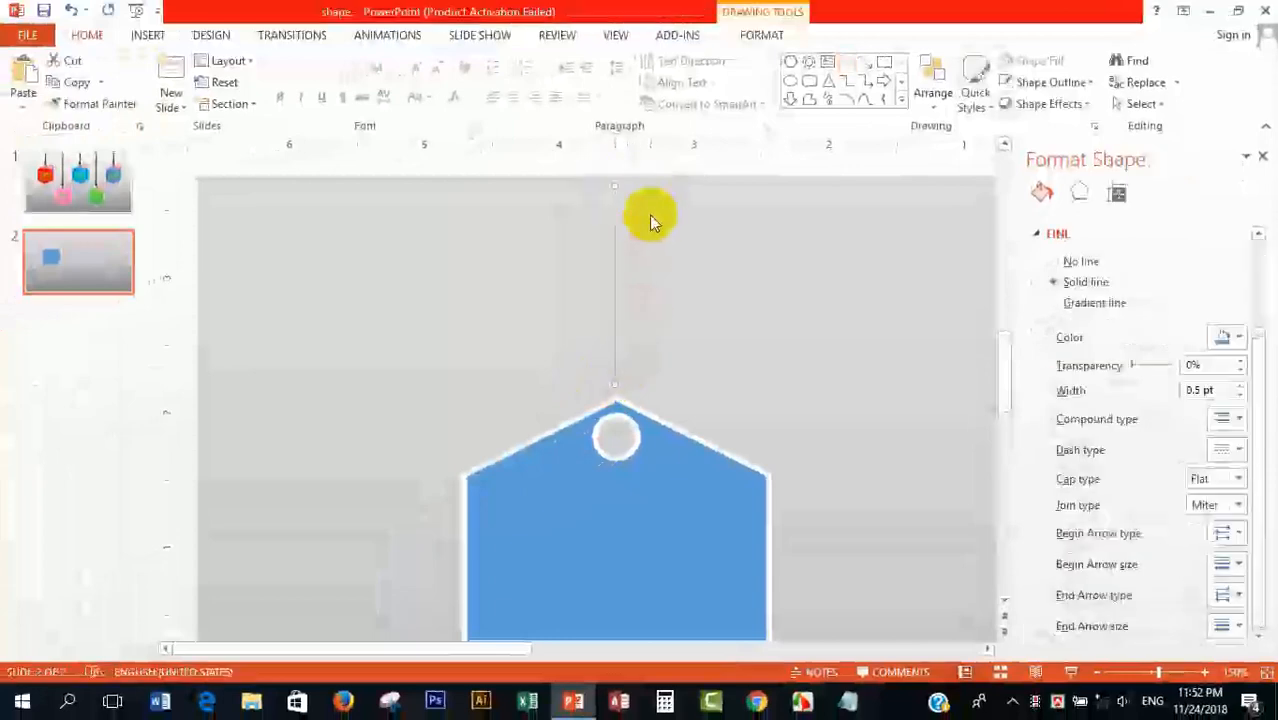
left_click_drag(612, 185, 615, 176)
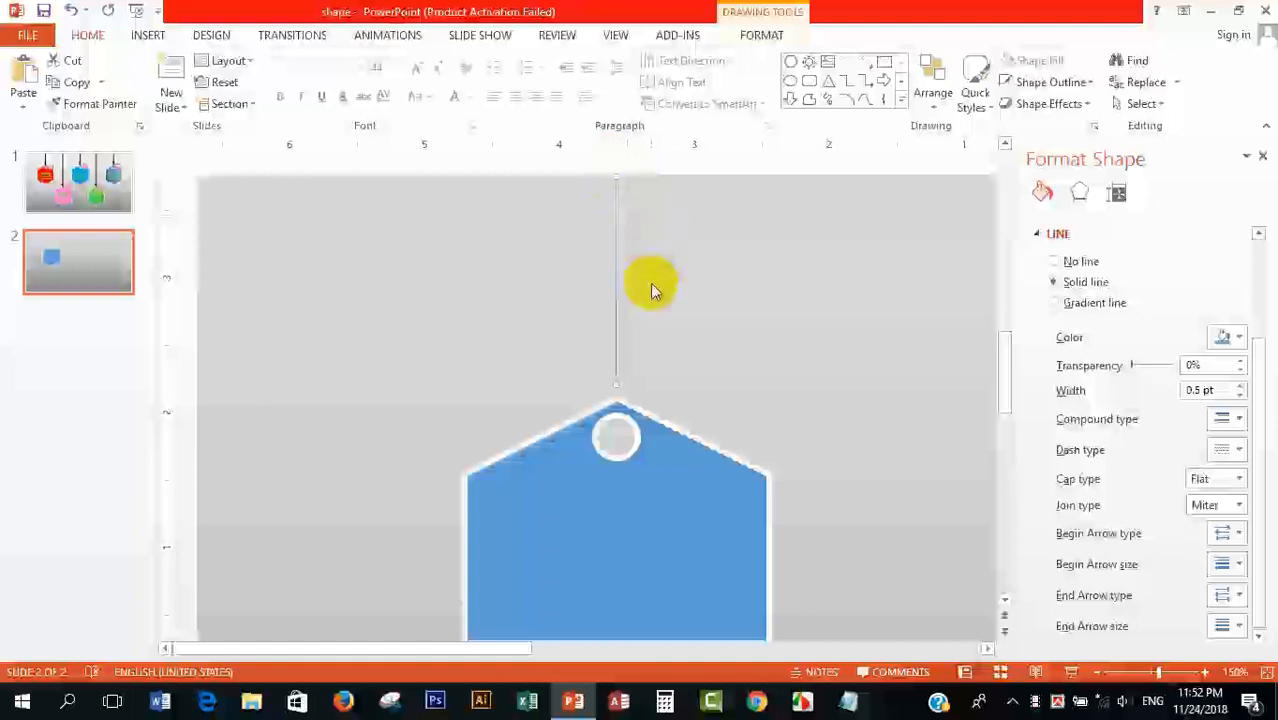
Step: Give the vertical line a black outline with a weight of 3 pt
double_click(612, 258)
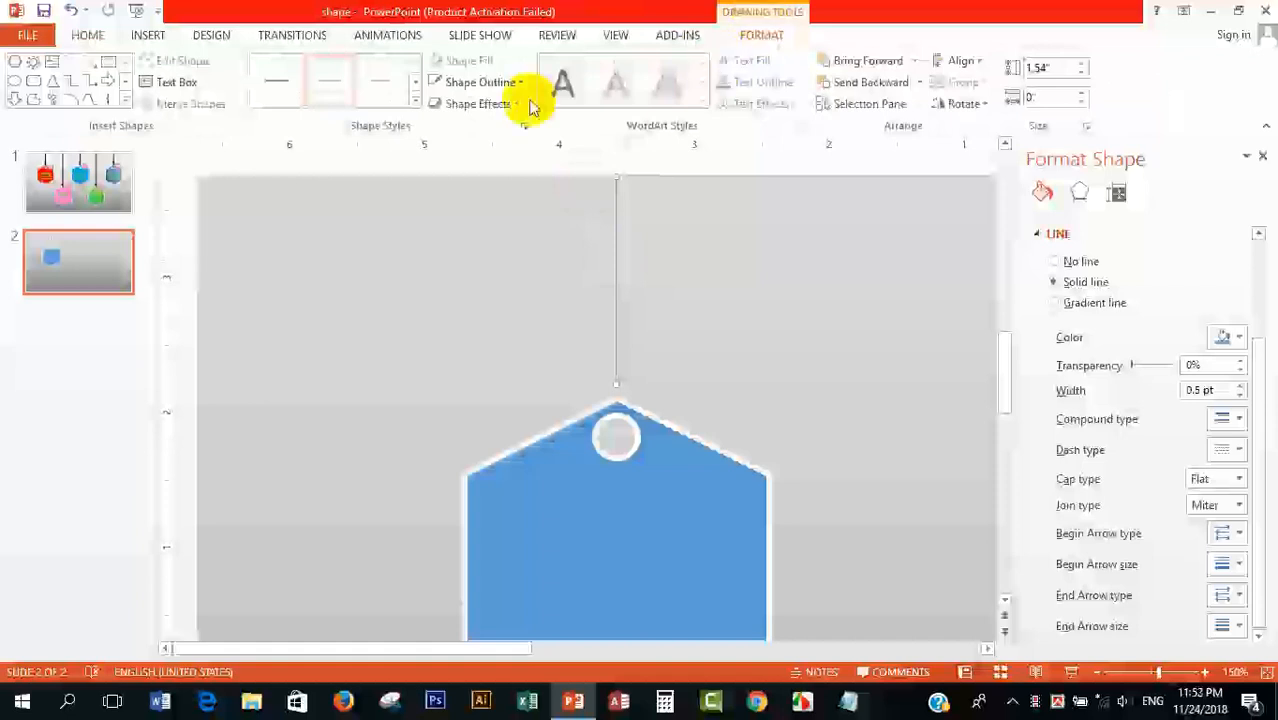
left_click(480, 83)
left_click(450, 190)
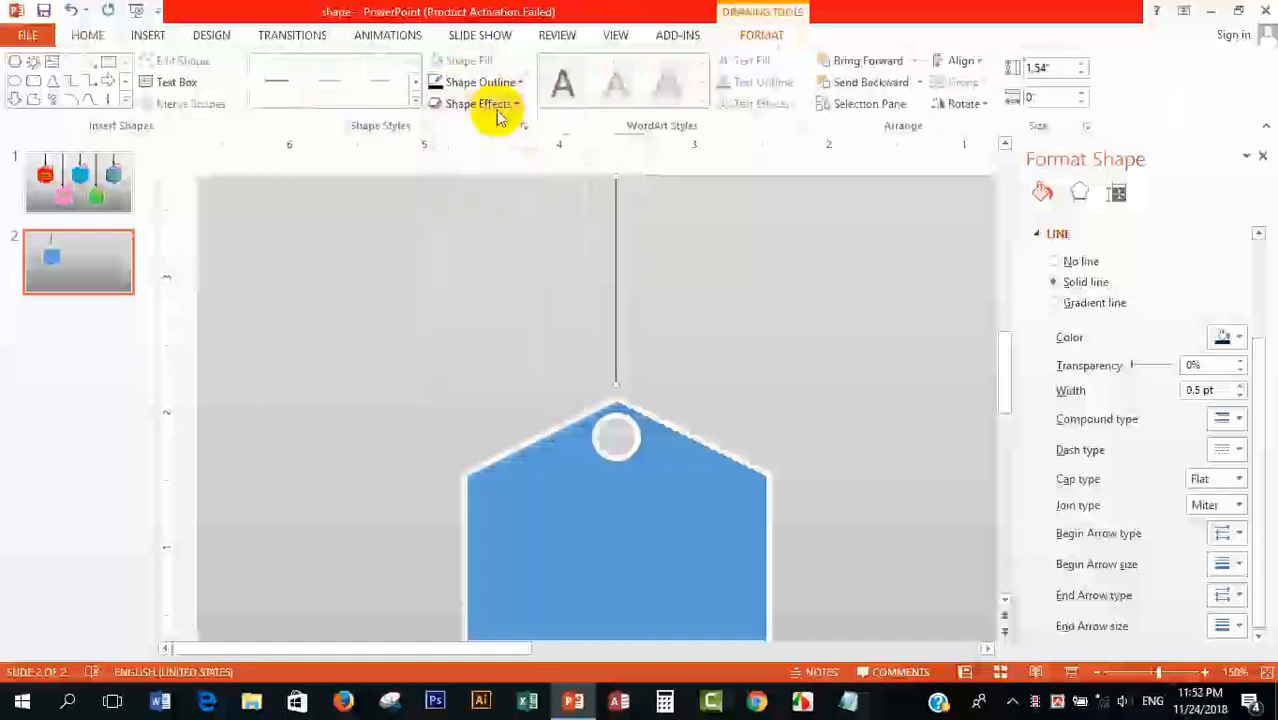
left_click(485, 82)
mouse_move(576, 351)
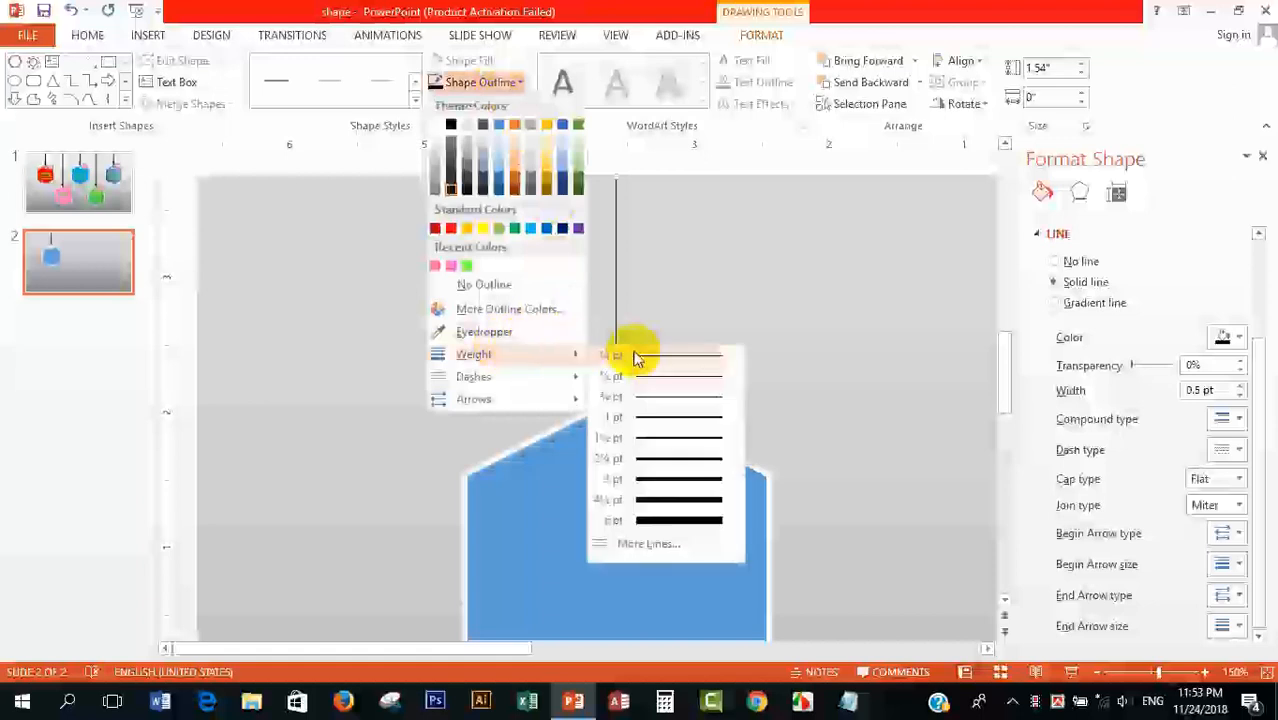
left_click(692, 481)
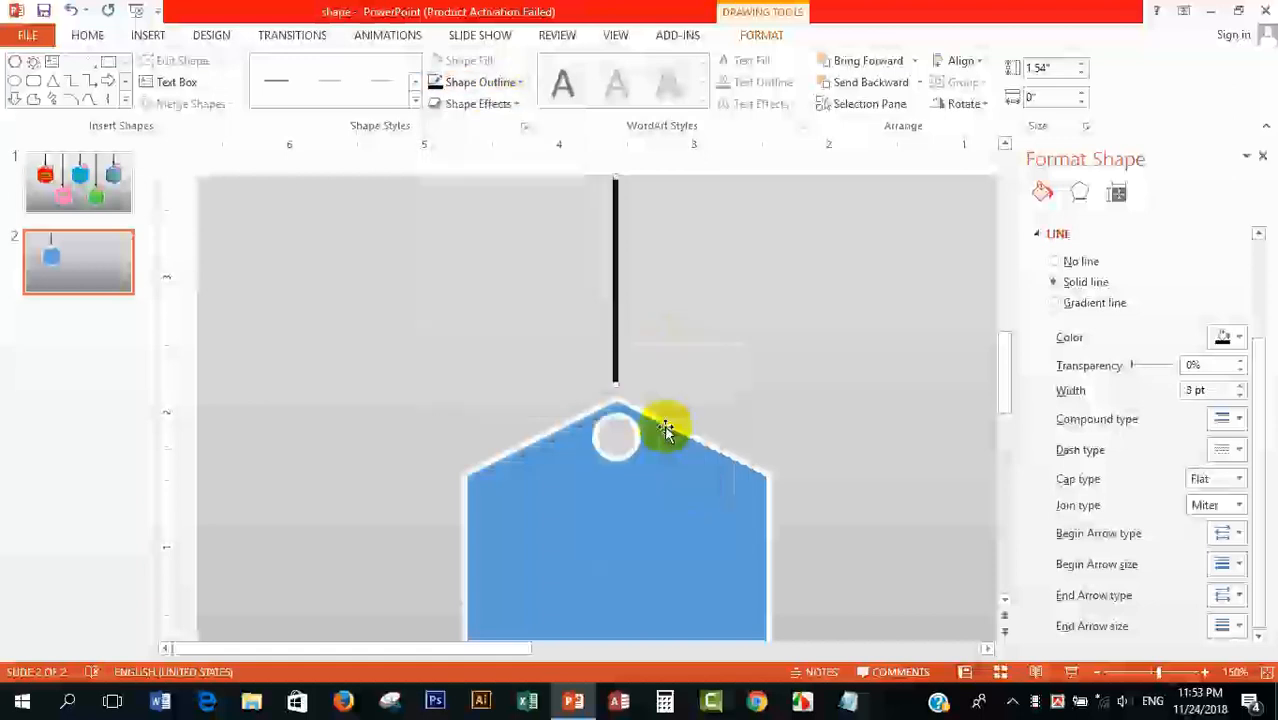
left_click(519, 290)
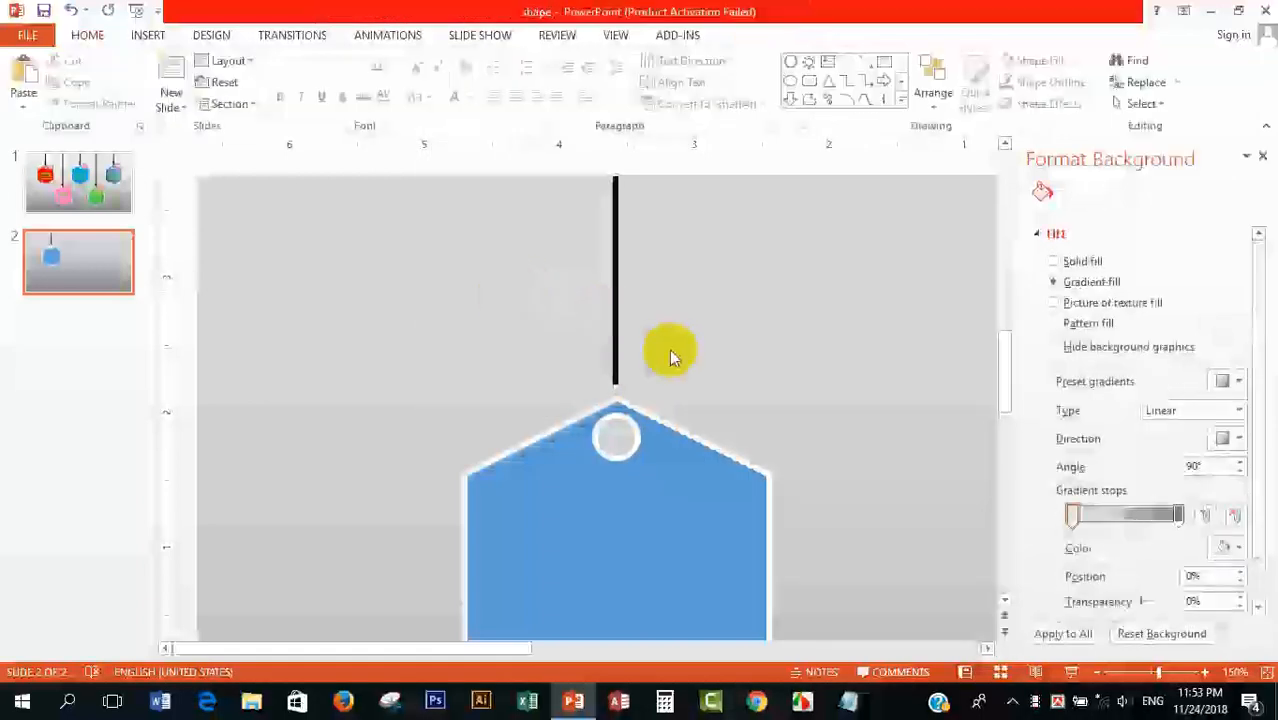
Step: Draw a short slanted line from the string's lower end into the hole and apply the string's formatting with Format Painter
left_click(848, 62)
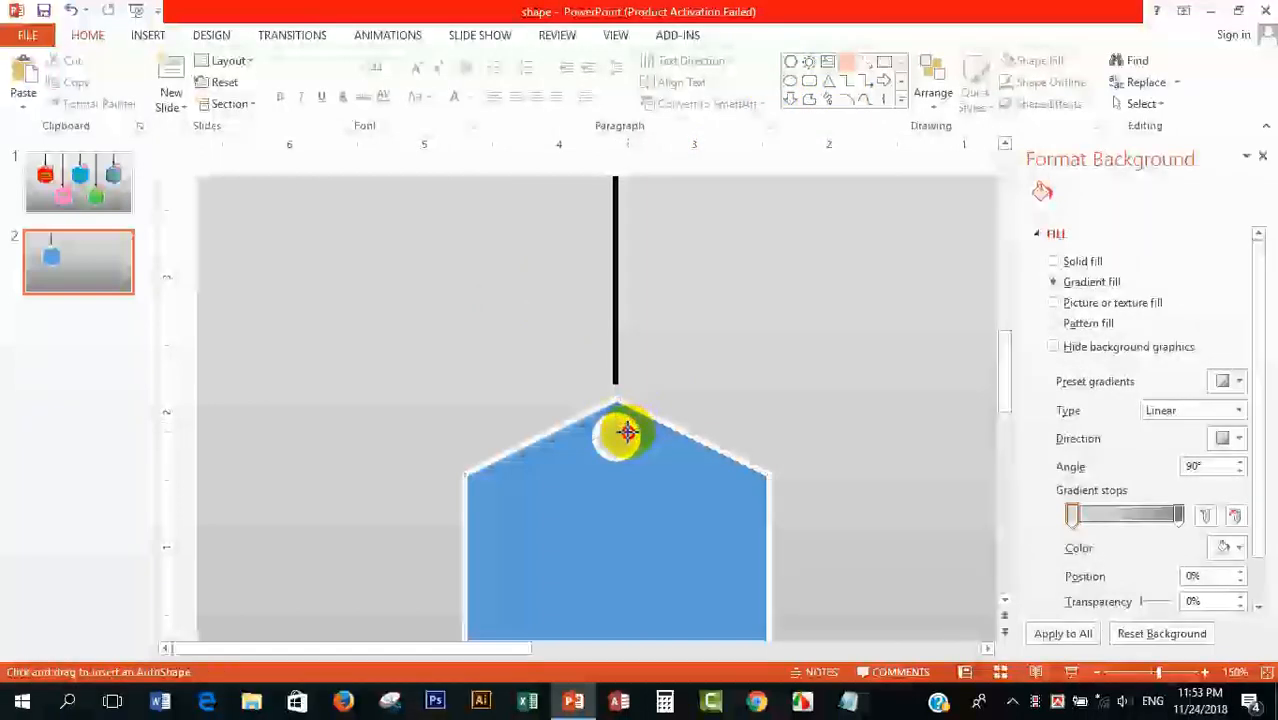
left_click(627, 432)
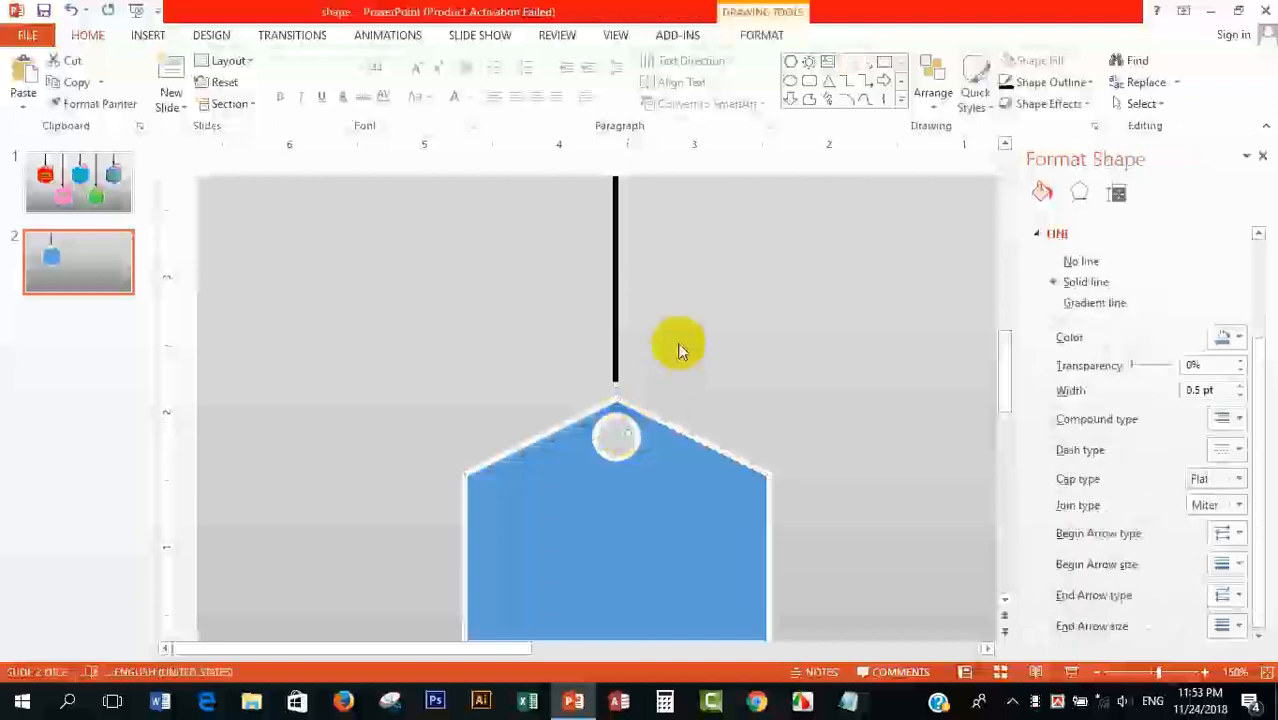
double_click(617, 302)
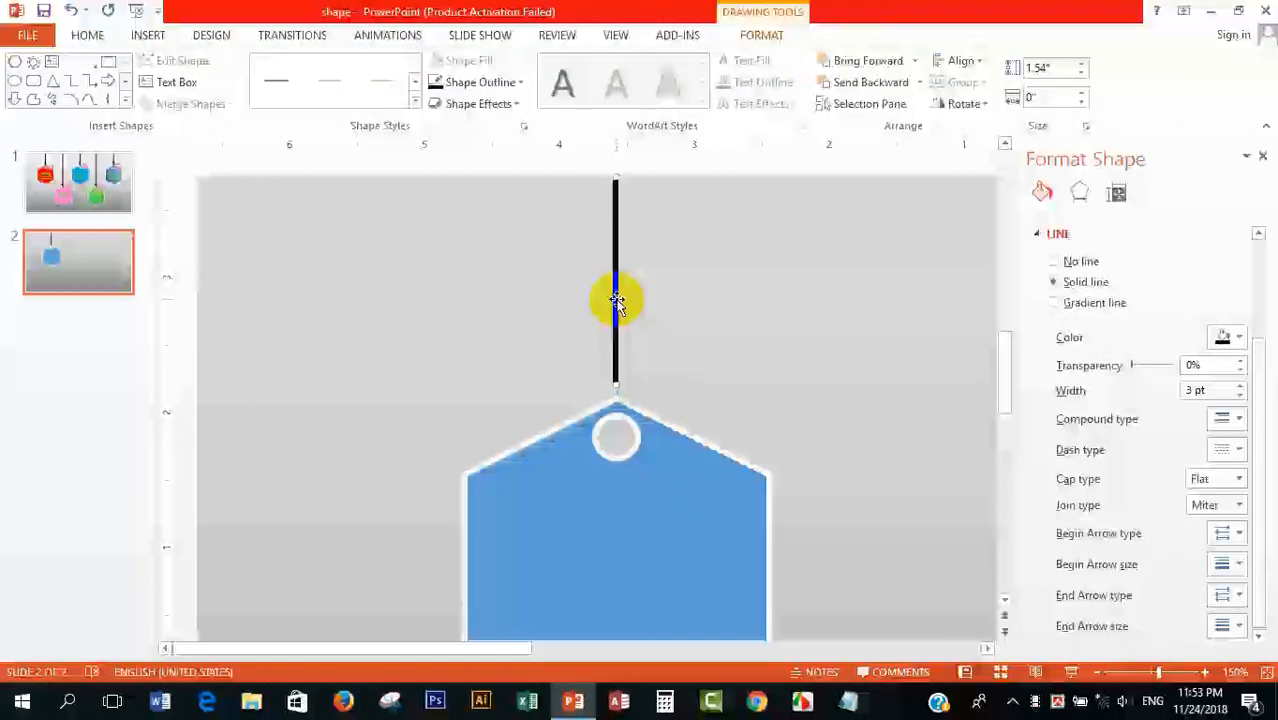
left_click(97, 44)
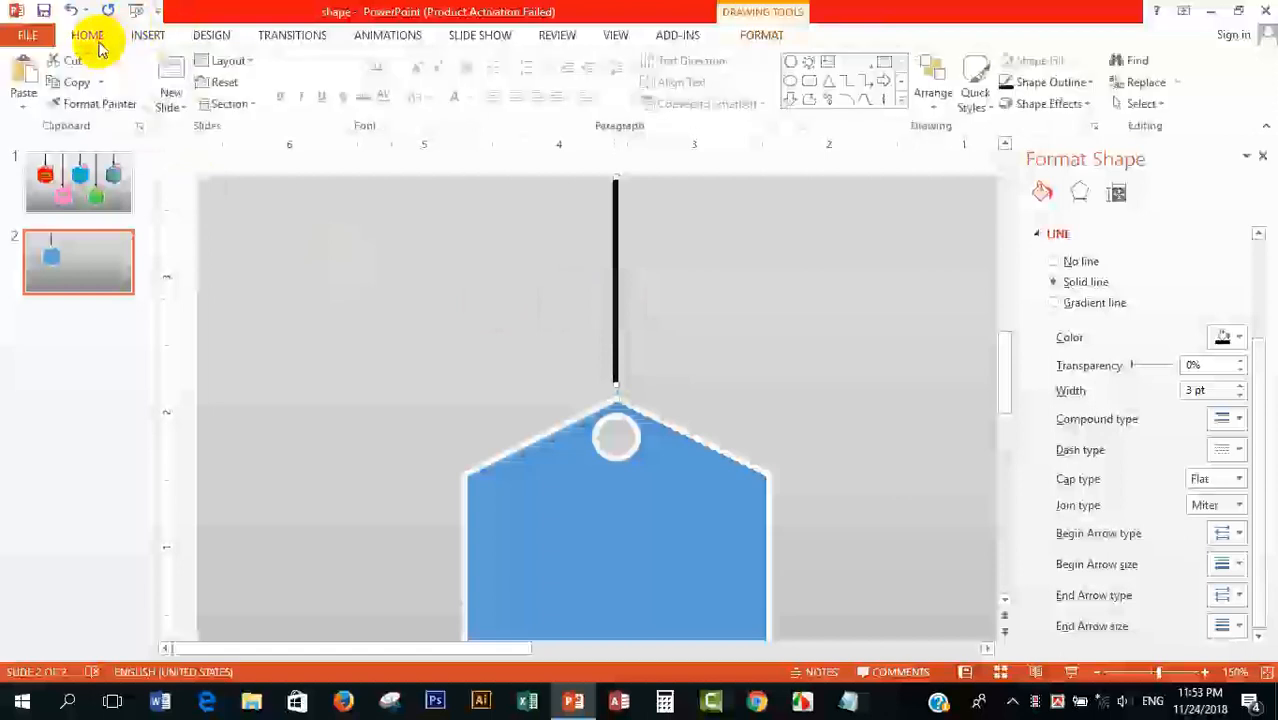
left_click(100, 106)
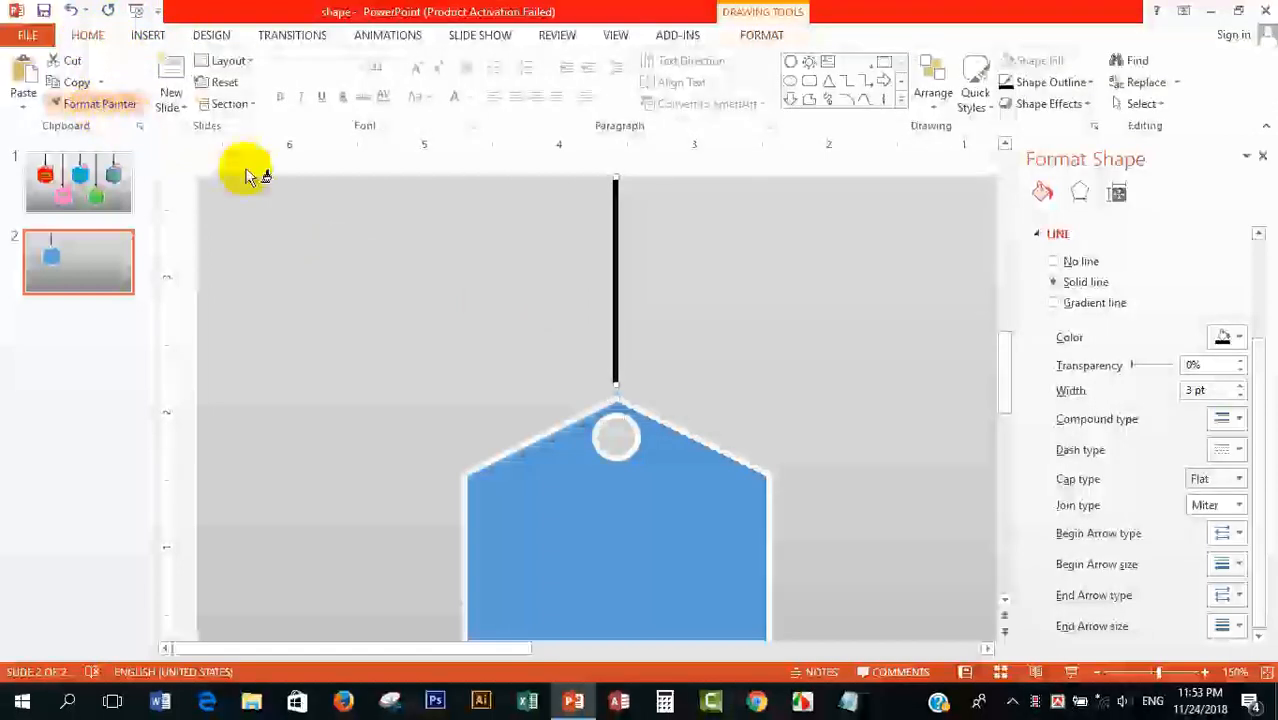
left_click(622, 416)
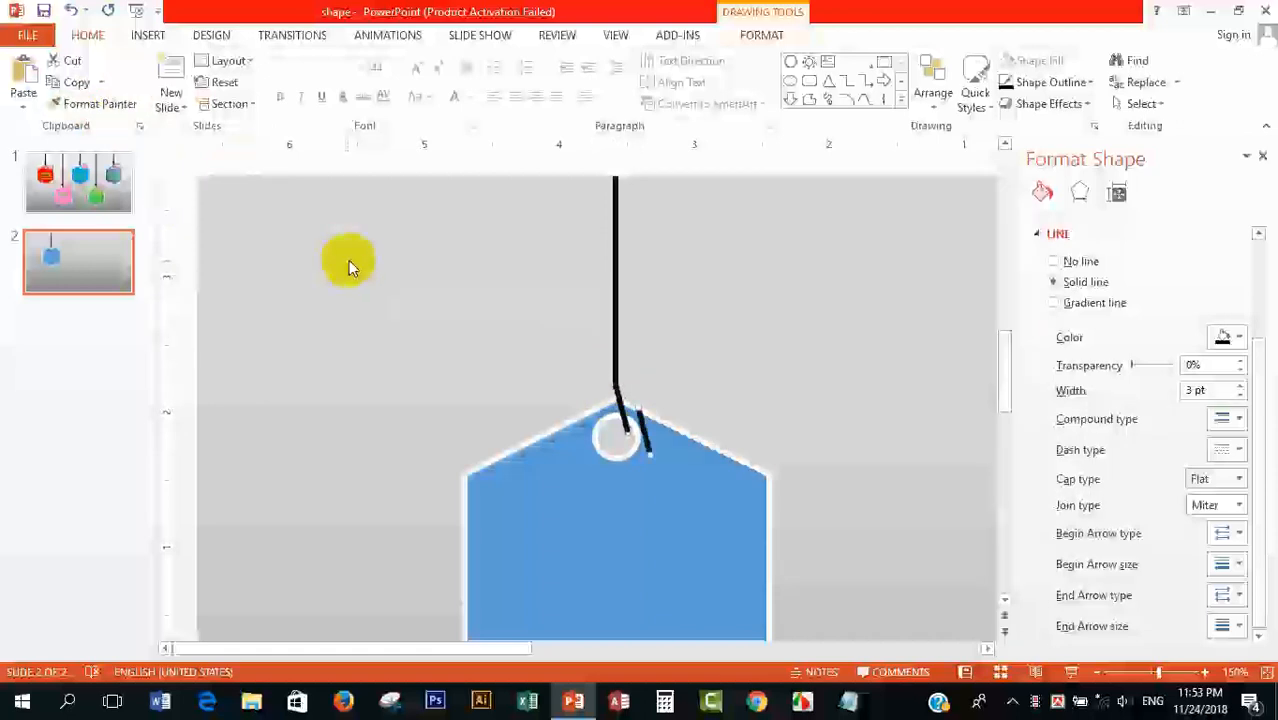
Step: Flip the duplicate of the short slanted line horizontally and position it as the other side of the loop through the hole
left_click(647, 438)
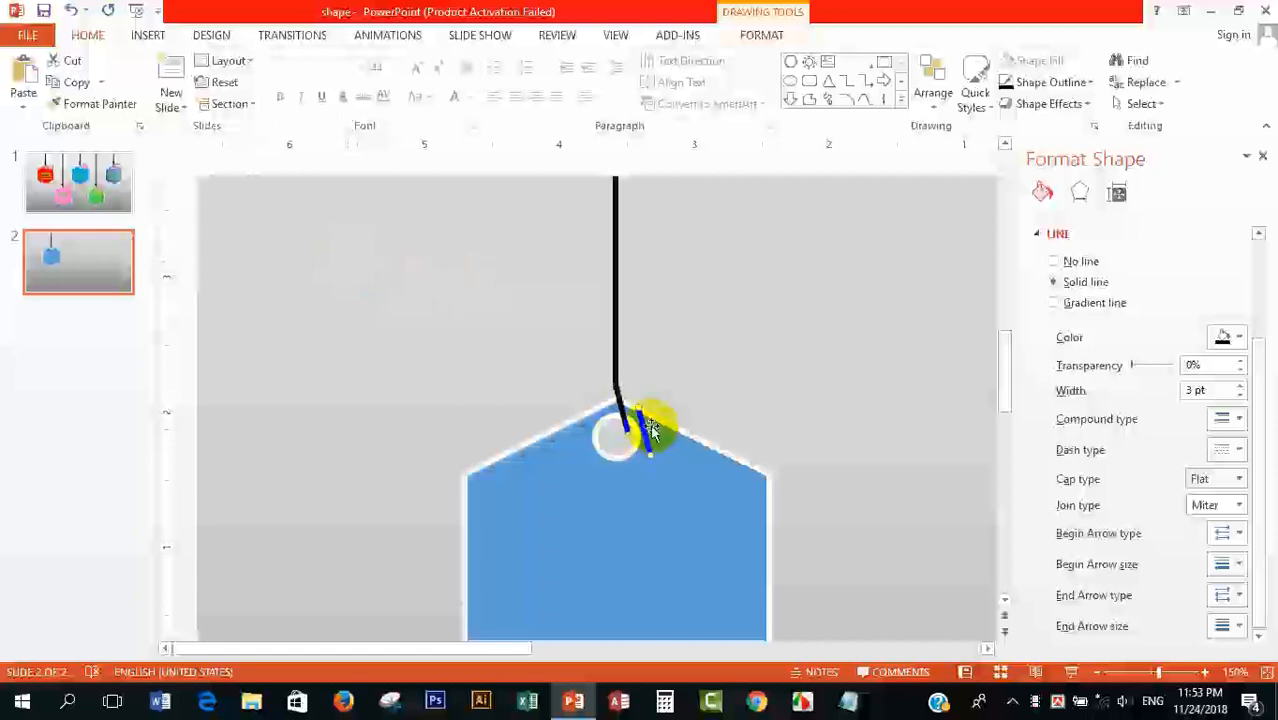
left_click(745, 40)
left_click(962, 104)
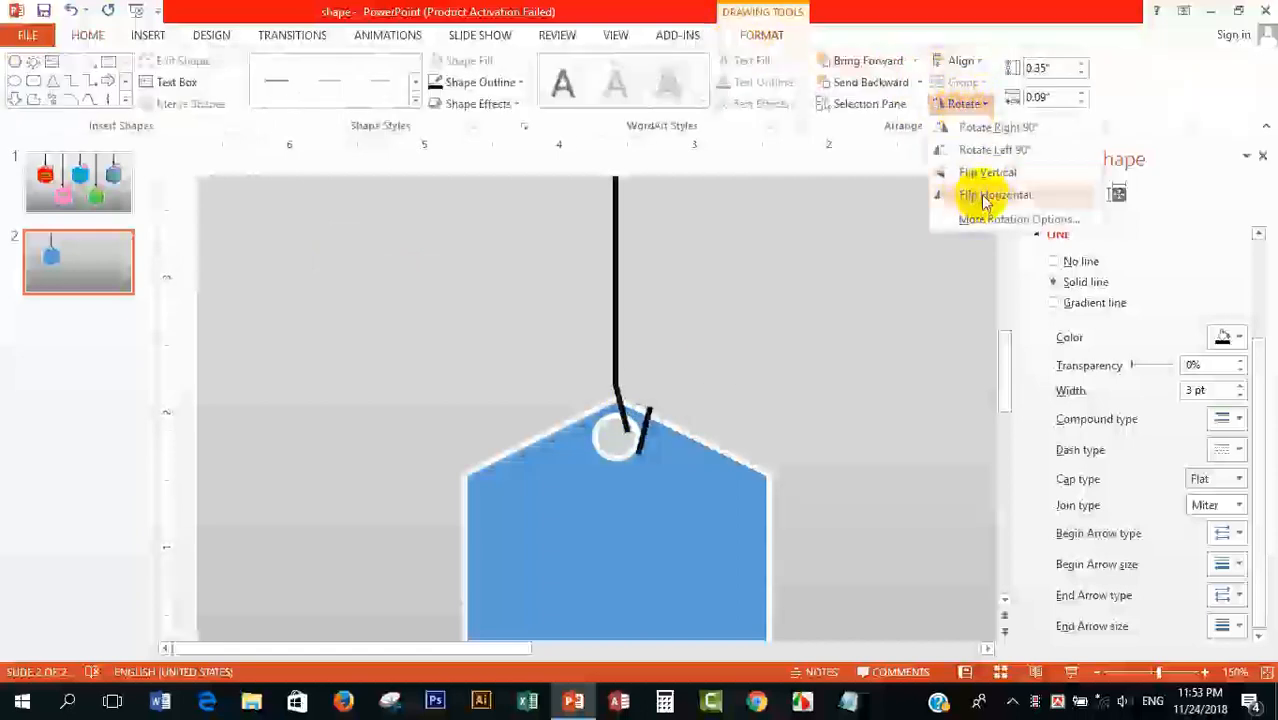
left_click(985, 197)
mouse_move(643, 432)
left_mouse_down()
mouse_move(606, 430)
mouse_move(640, 423)
mouse_move(630, 430)
left_mouse_up()
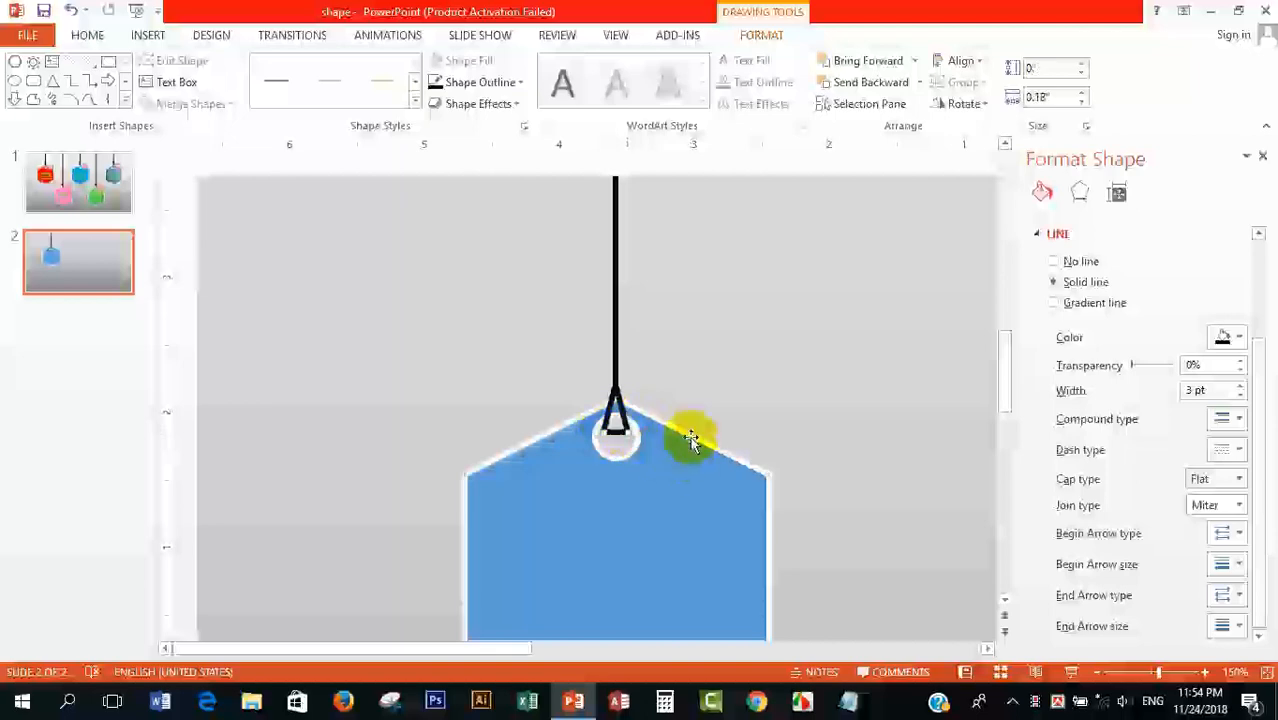
left_click(695, 365)
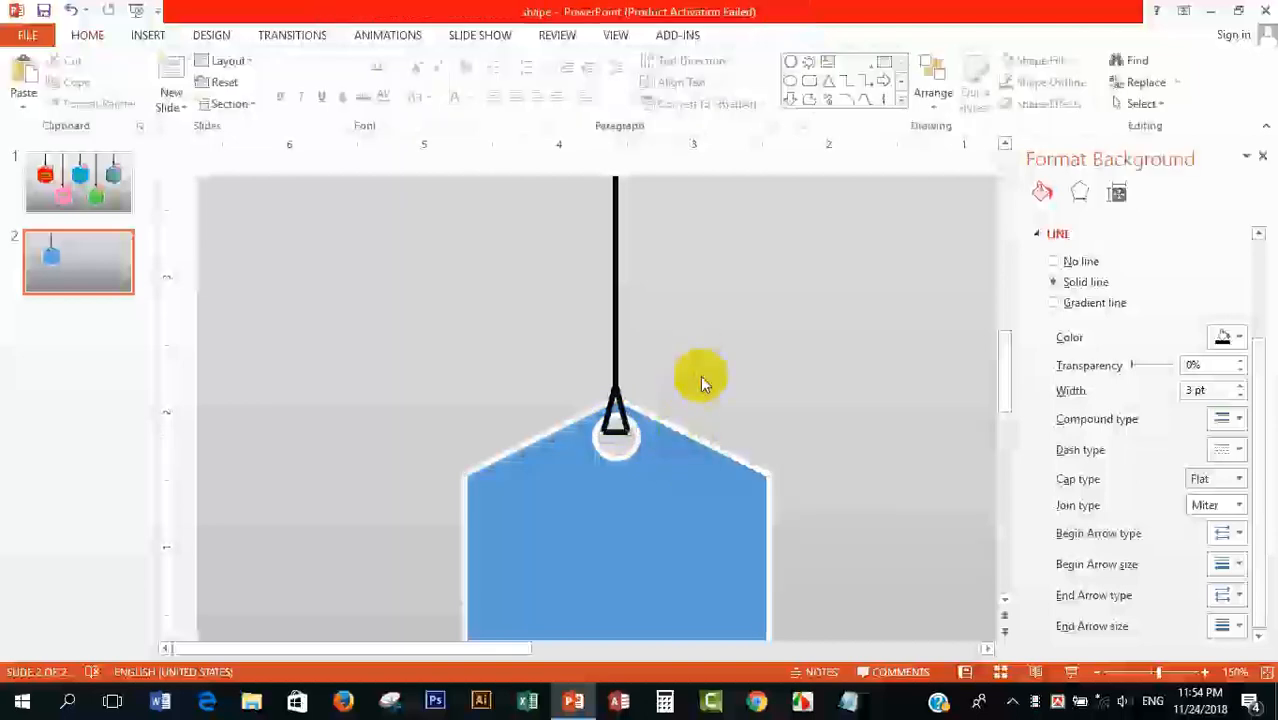
Step: Send one slanted line of the string loop to the back so it passes behind the hexagon
left_click(608, 410)
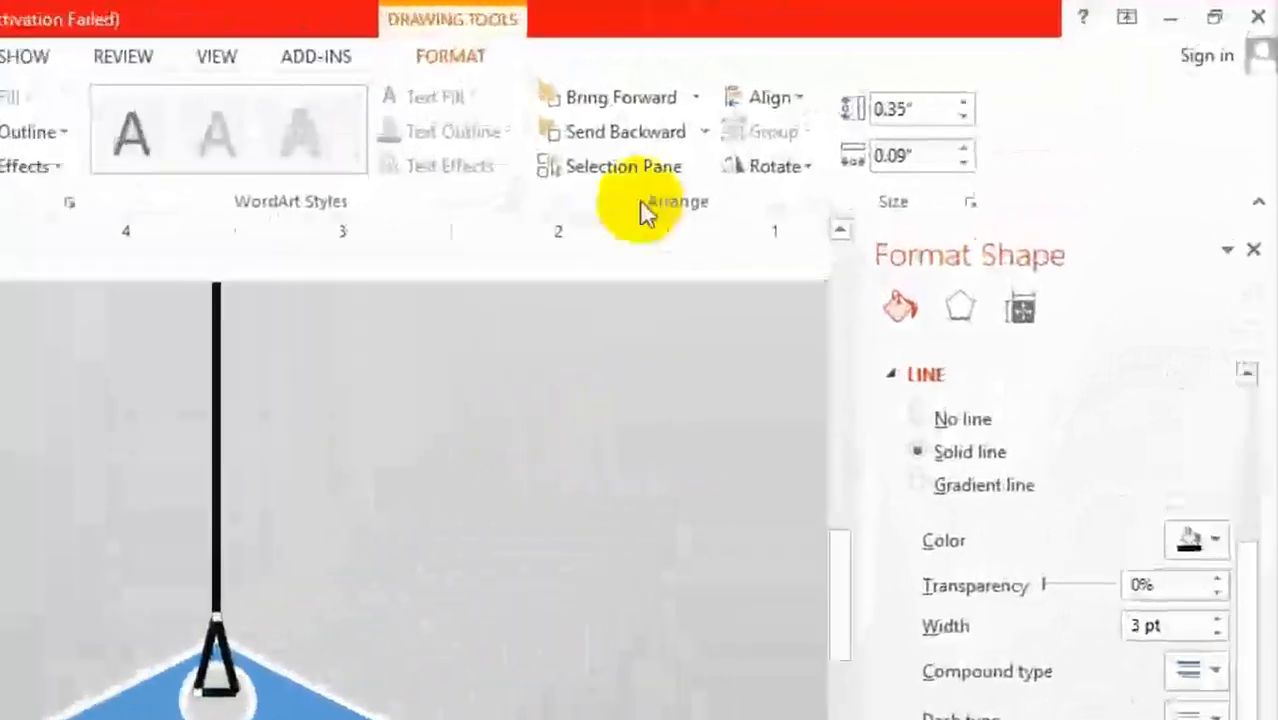
left_click(648, 131)
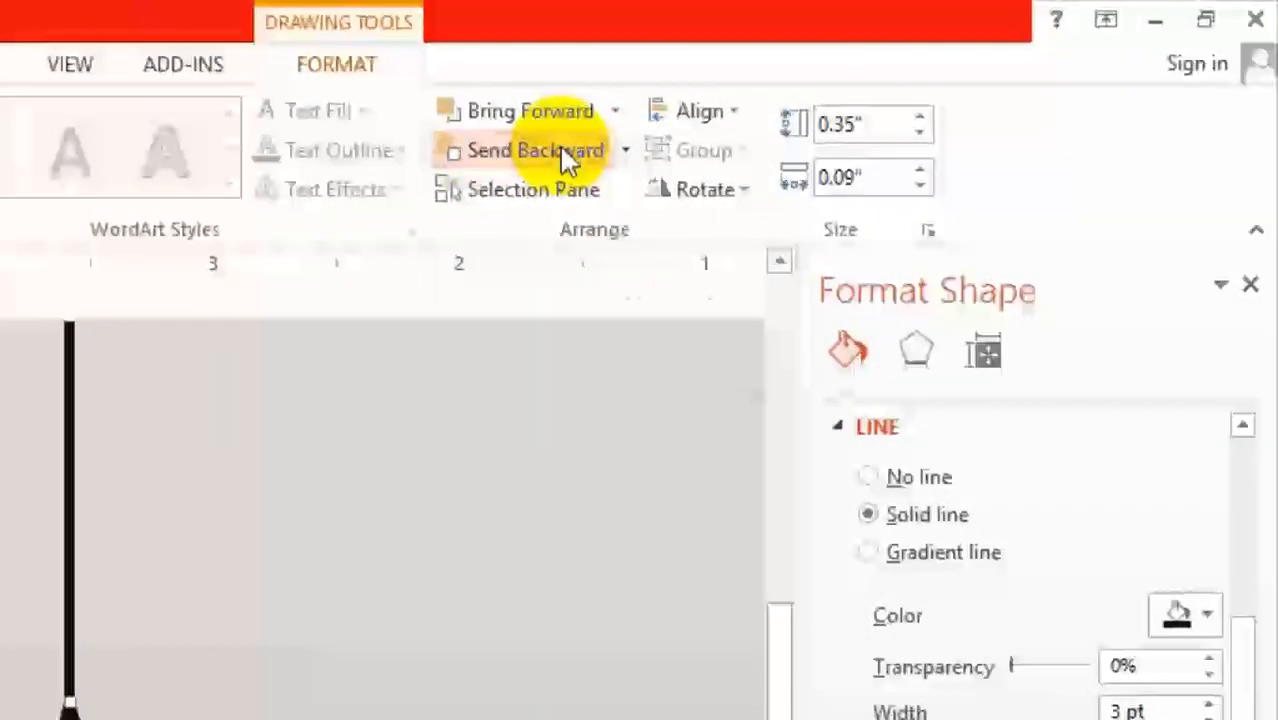
left_click(624, 151)
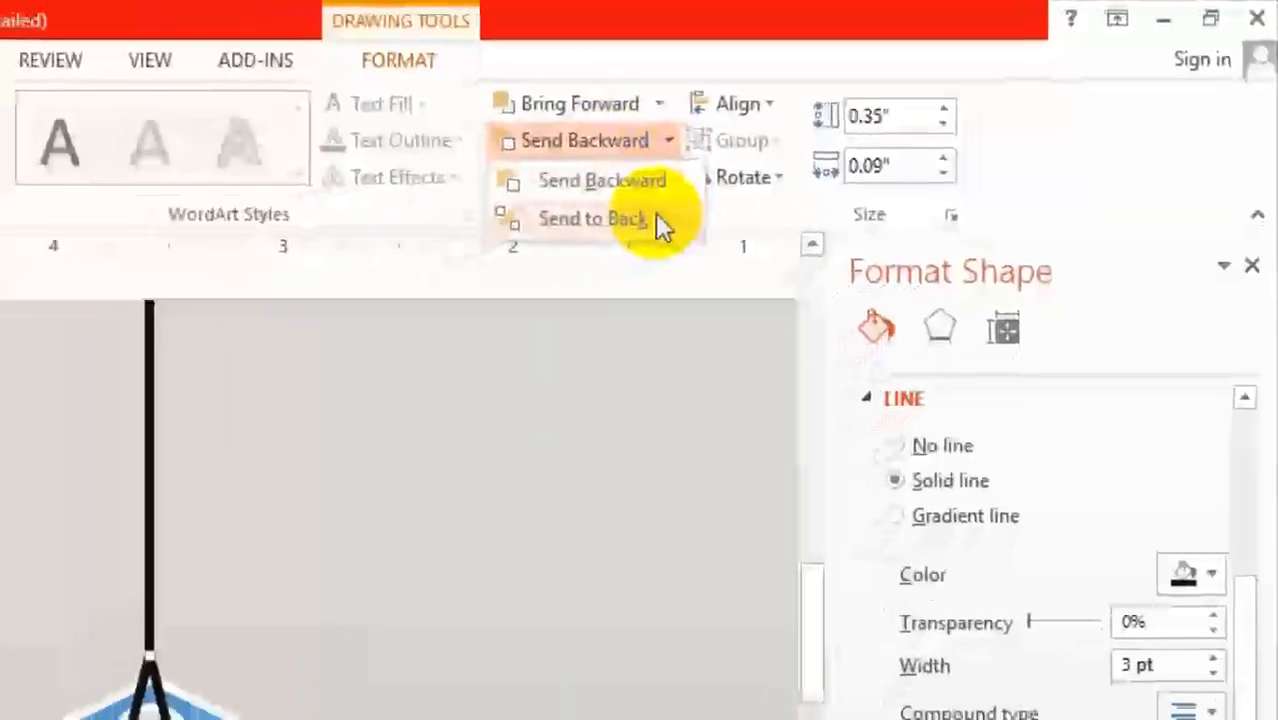
left_click(605, 232)
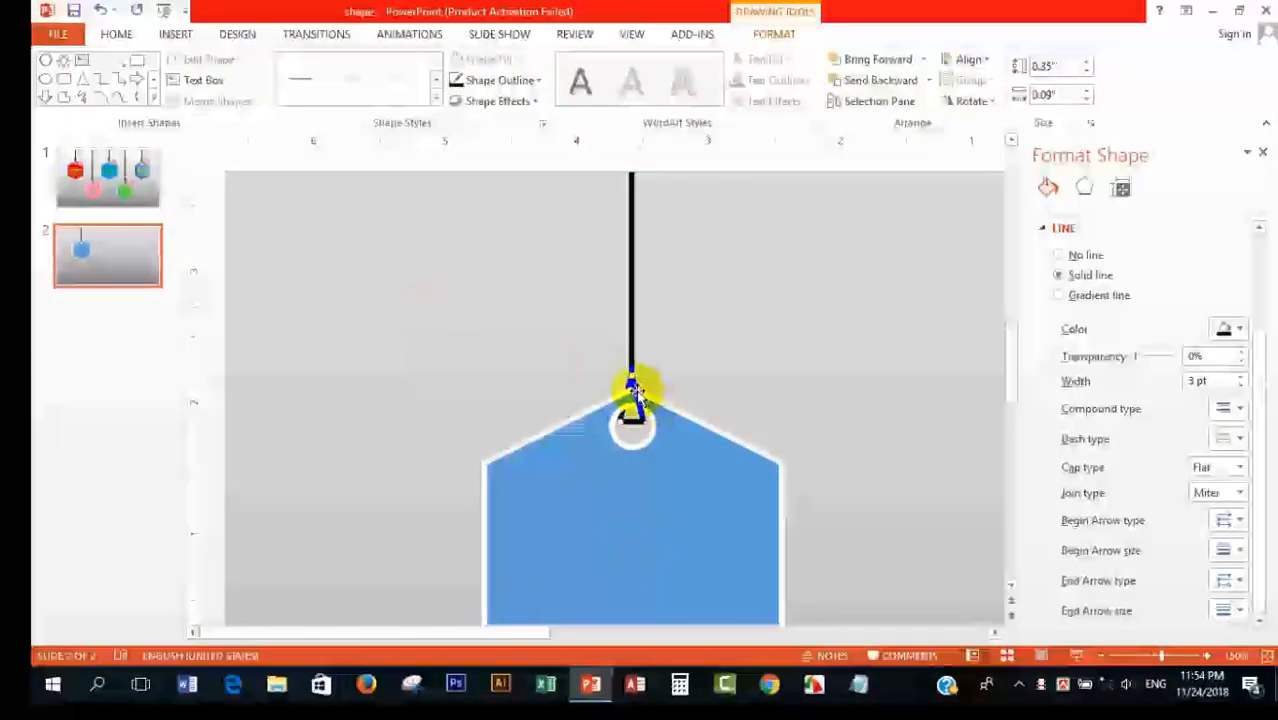
left_click(688, 382)
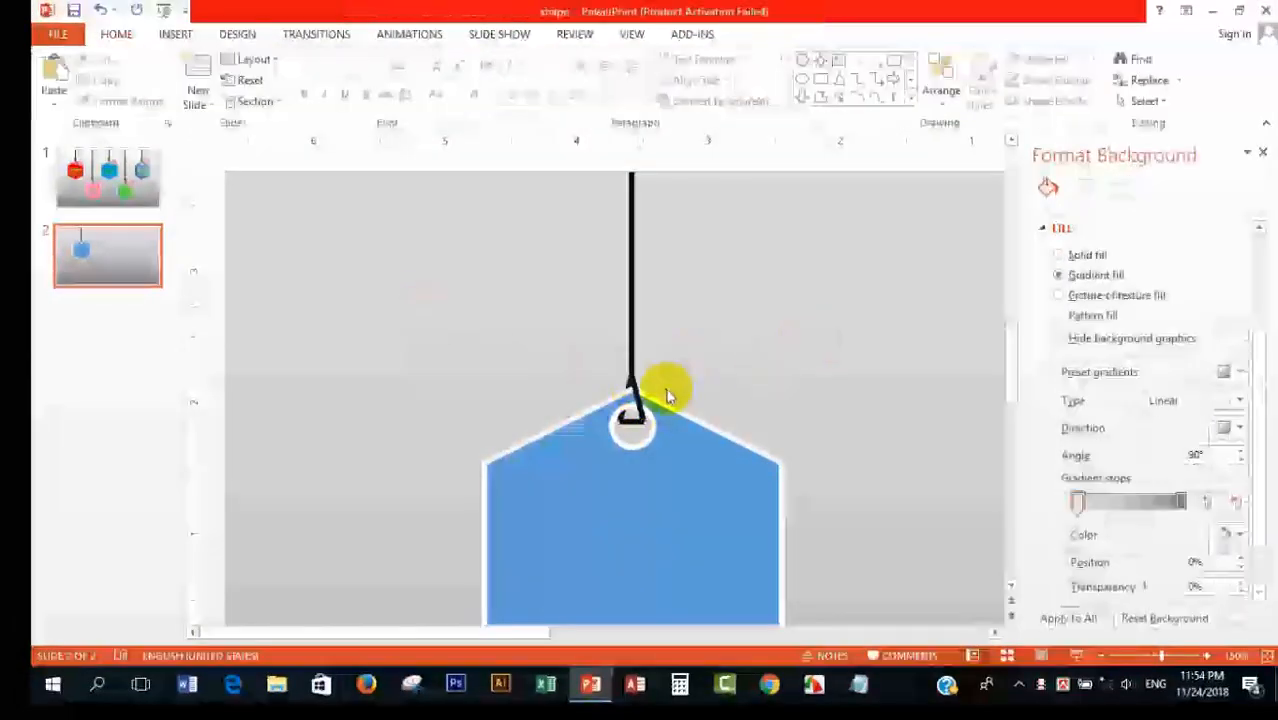
Step: Place a short black horizontal line across the lower end of the string as a knot
left_click(634, 400)
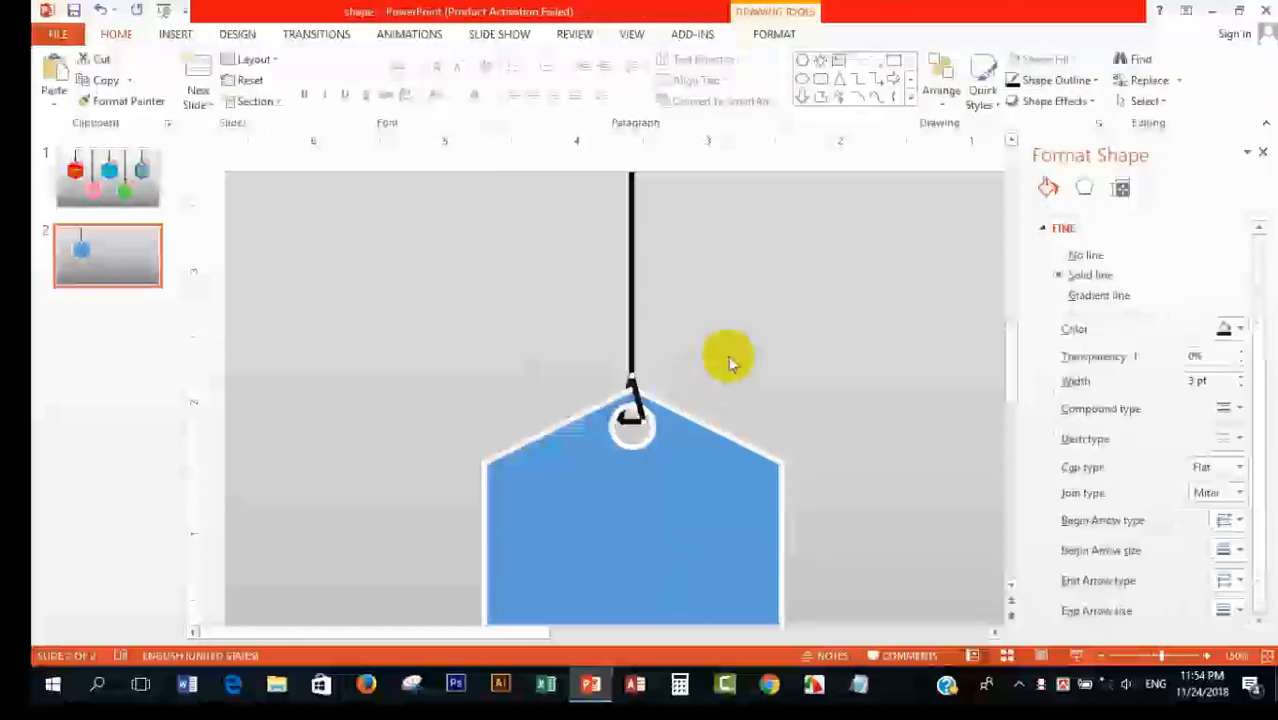
left_click_drag(660, 425, 807, 328)
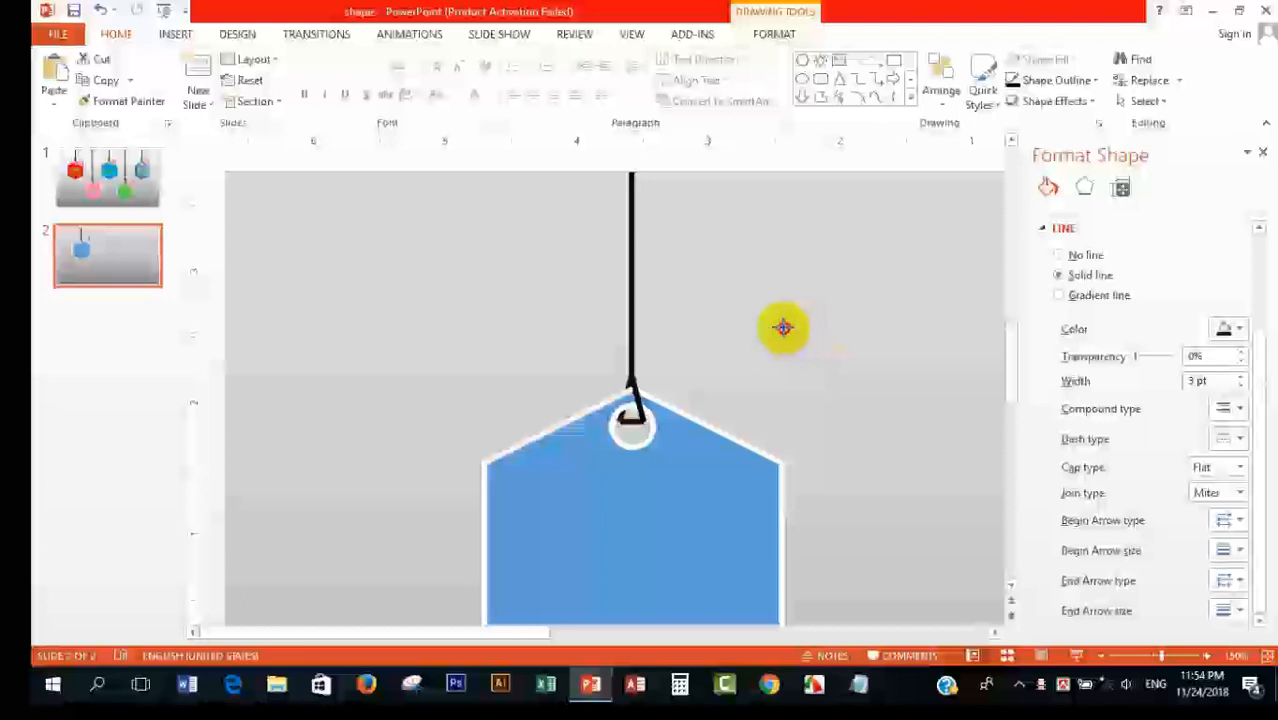
left_click_drag(766, 331, 630, 372)
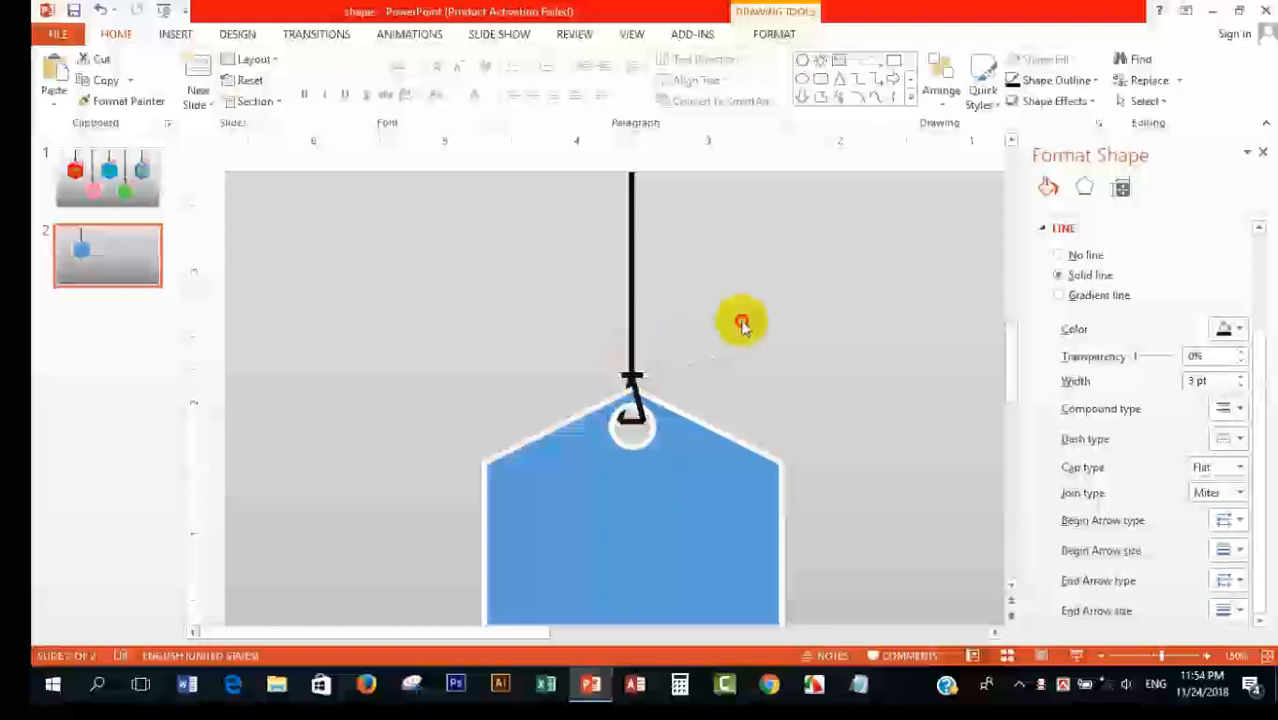
left_click(742, 323)
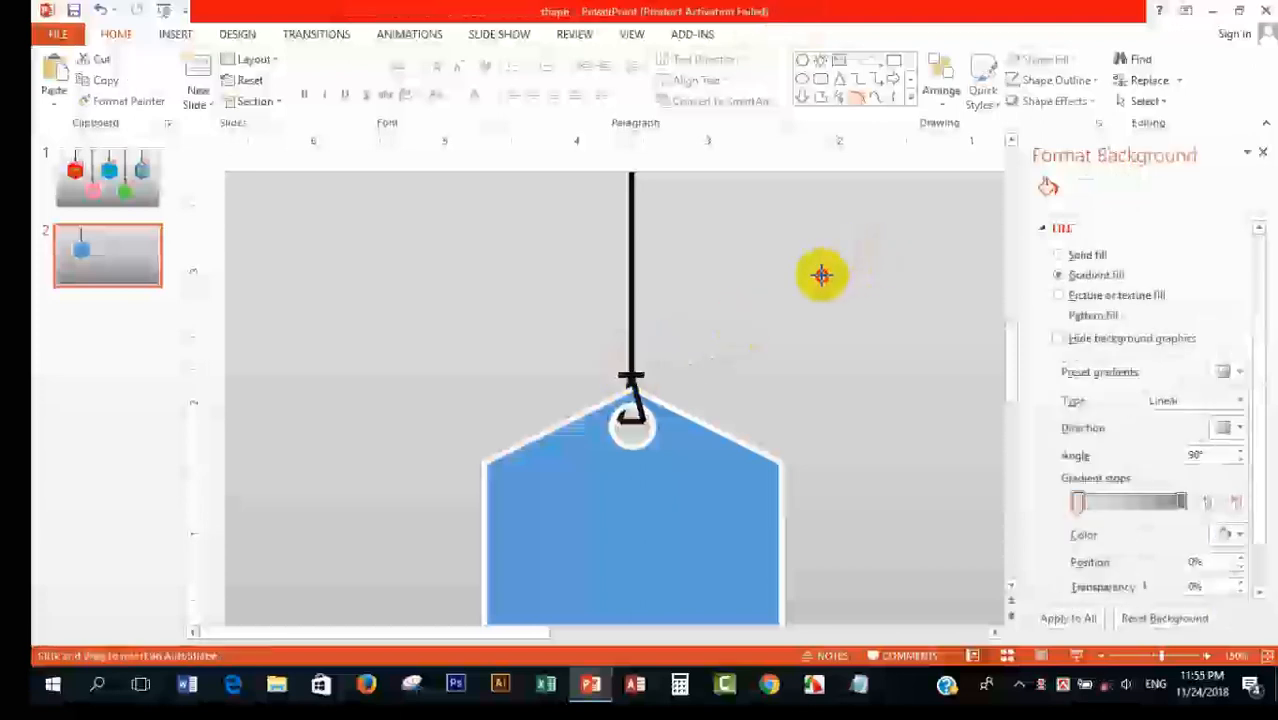
Step: Add an arc about 0.47" high and 0.31" wide as a loose end at the knot, matching the string's formatting with Format Painter
left_click_drag(808, 280, 821, 304)
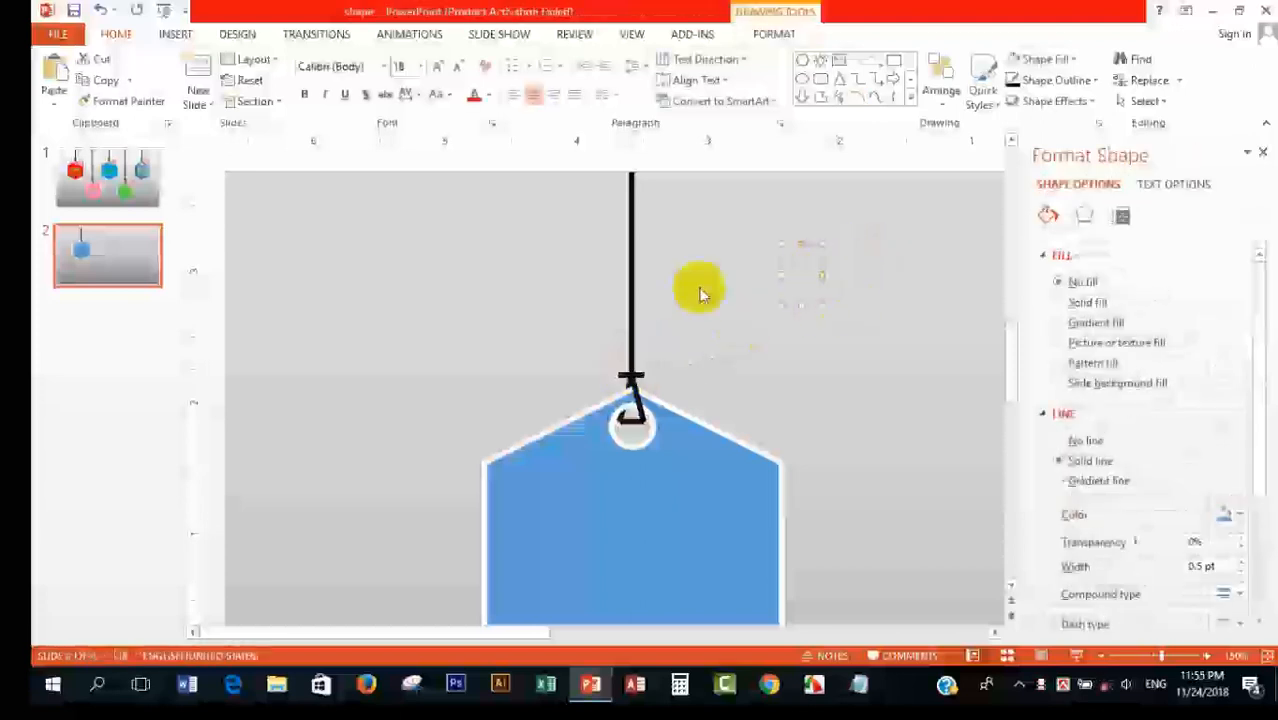
left_click(630, 271)
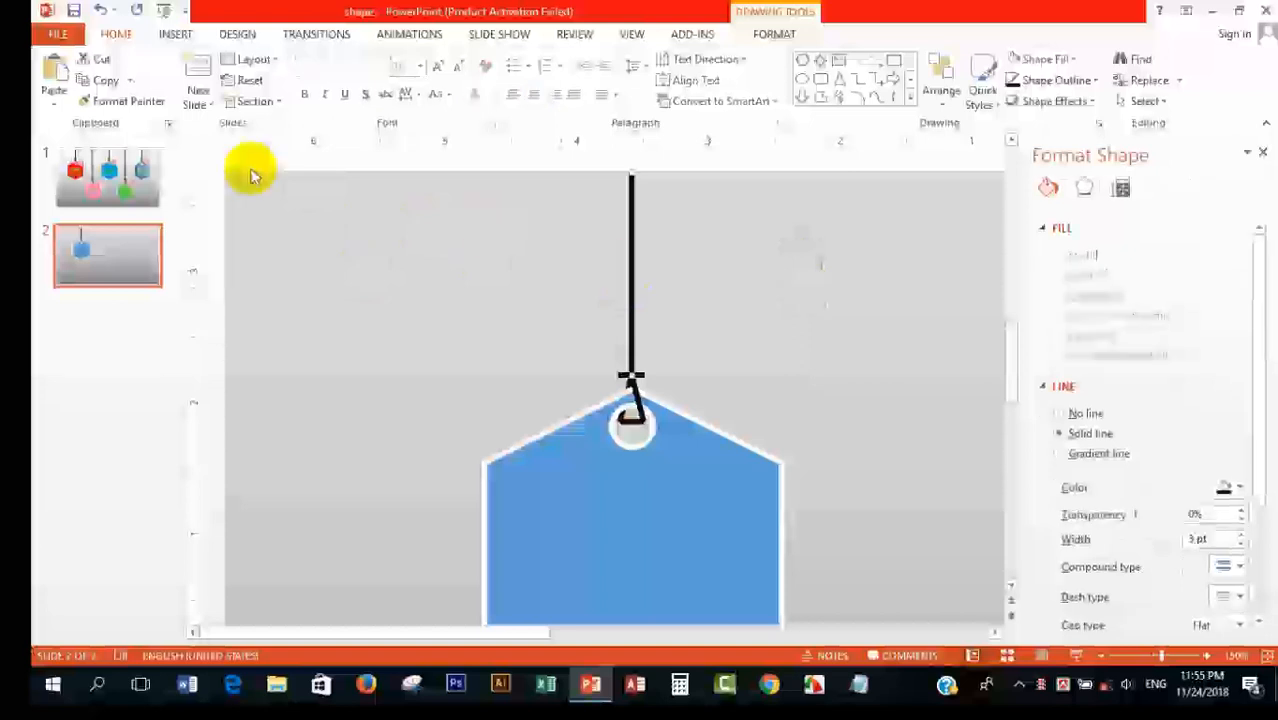
left_click(155, 101)
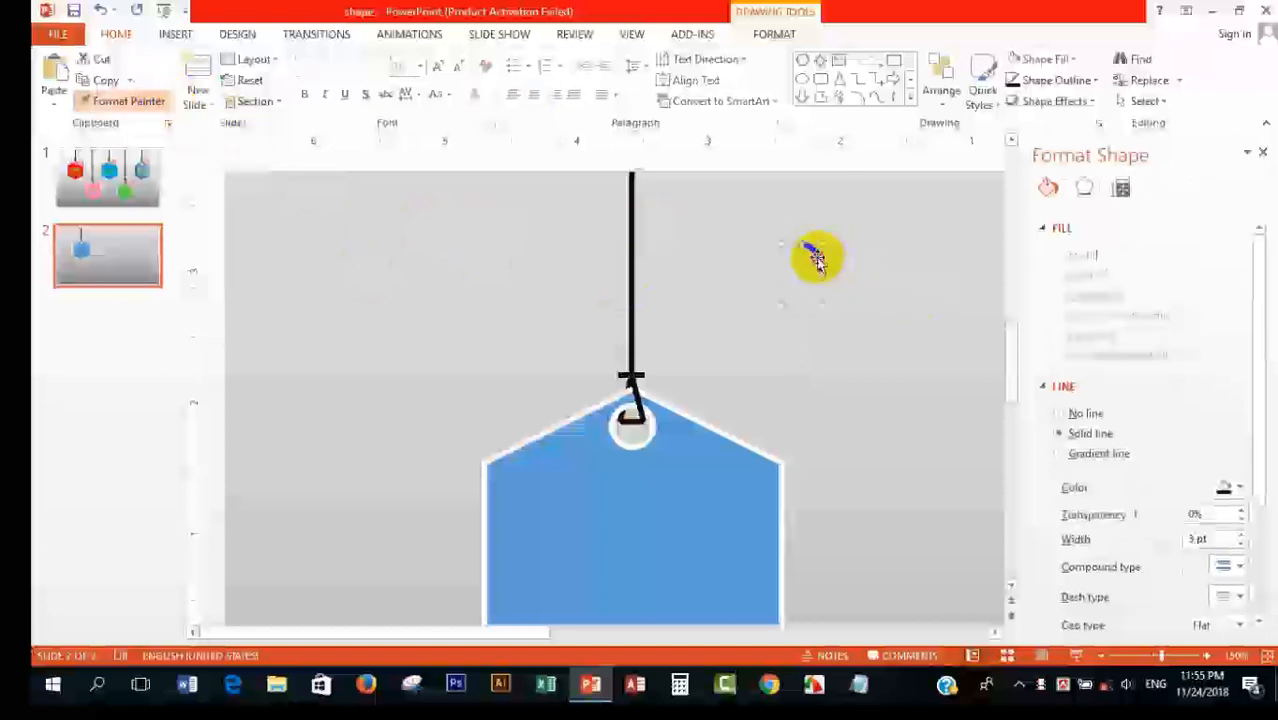
left_click(816, 259)
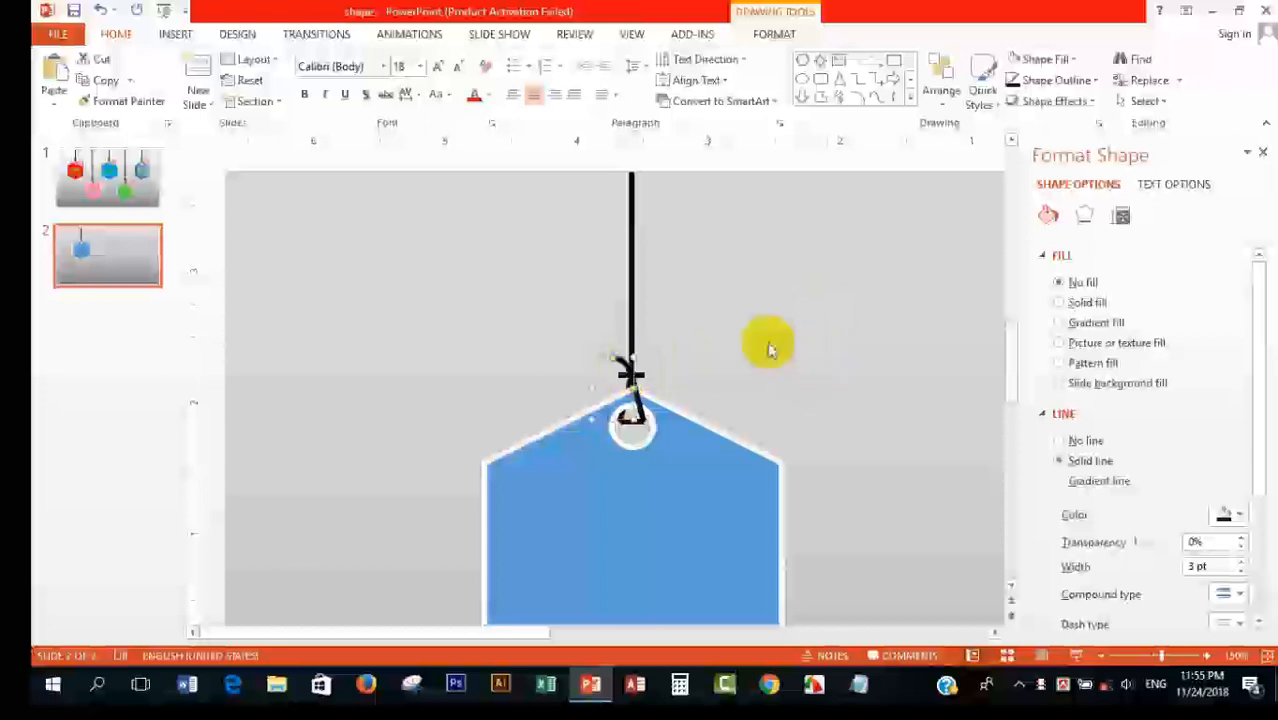
Step: Duplicate the arc, flip the copy horizontally and position it as the mirrored loose end at the knot
key("ctrl+d")
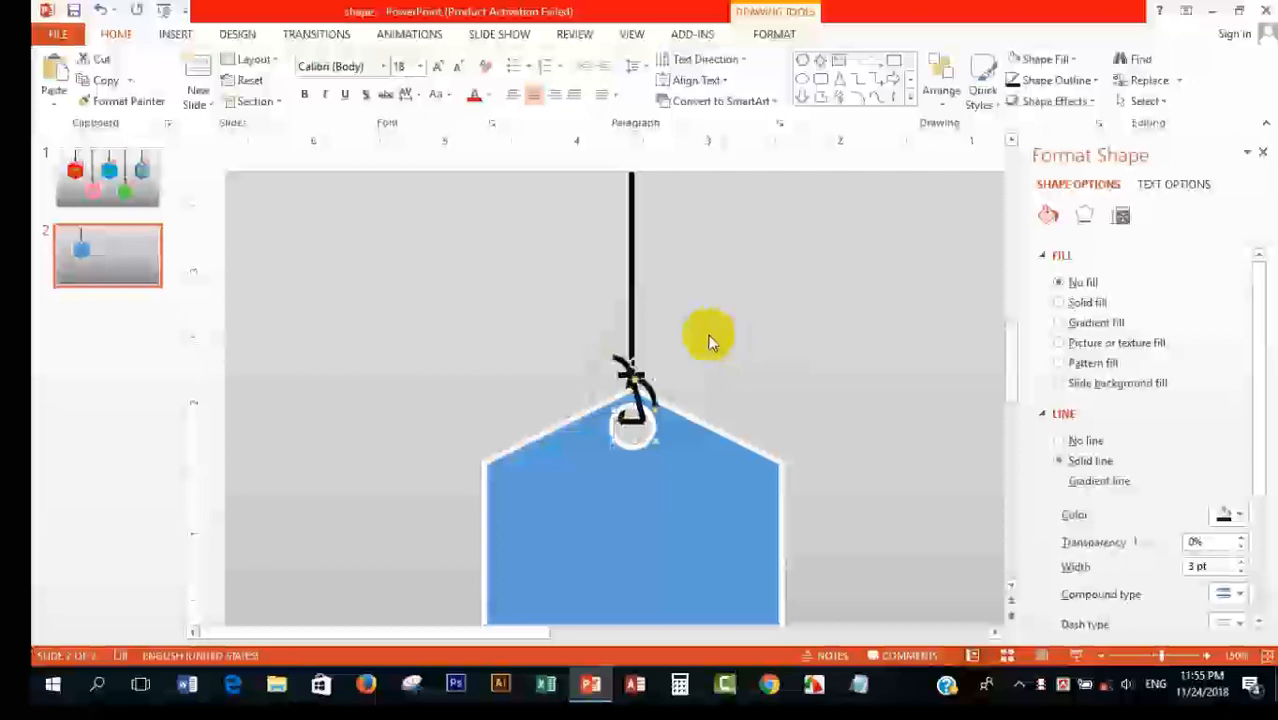
left_click(768, 32)
left_click(972, 101)
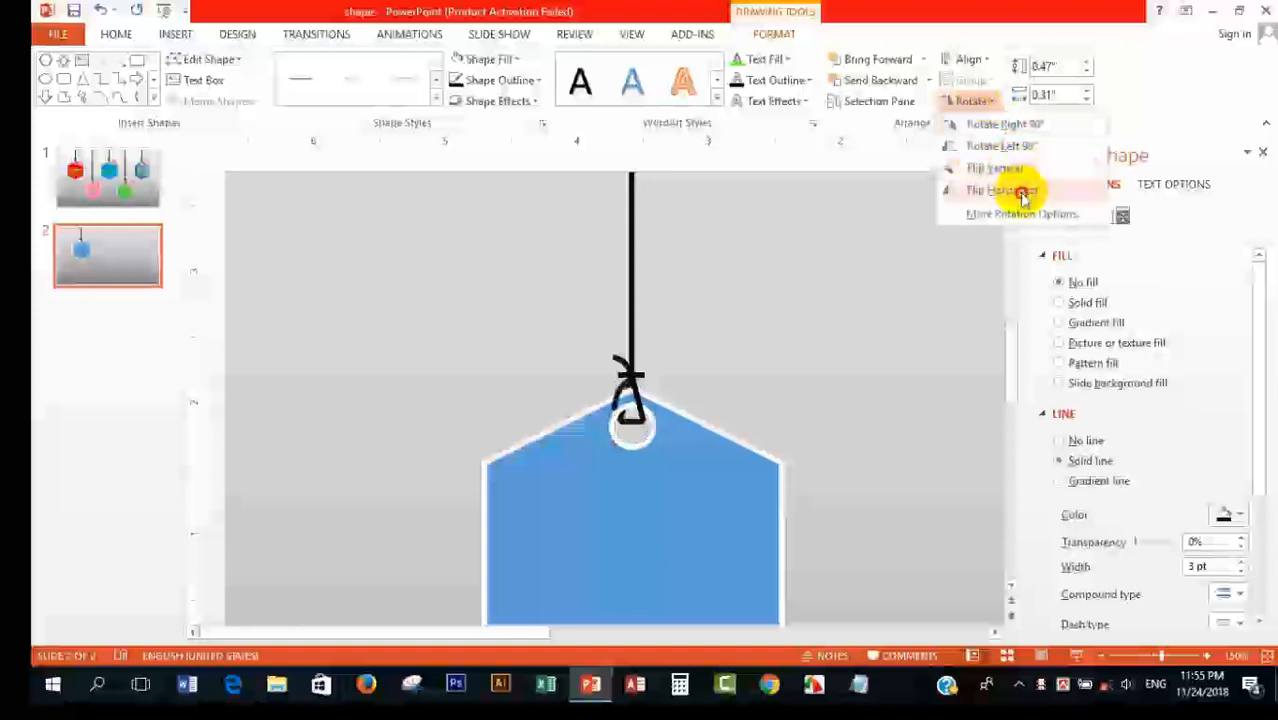
left_click(1022, 191)
left_click_drag(625, 395, 645, 366)
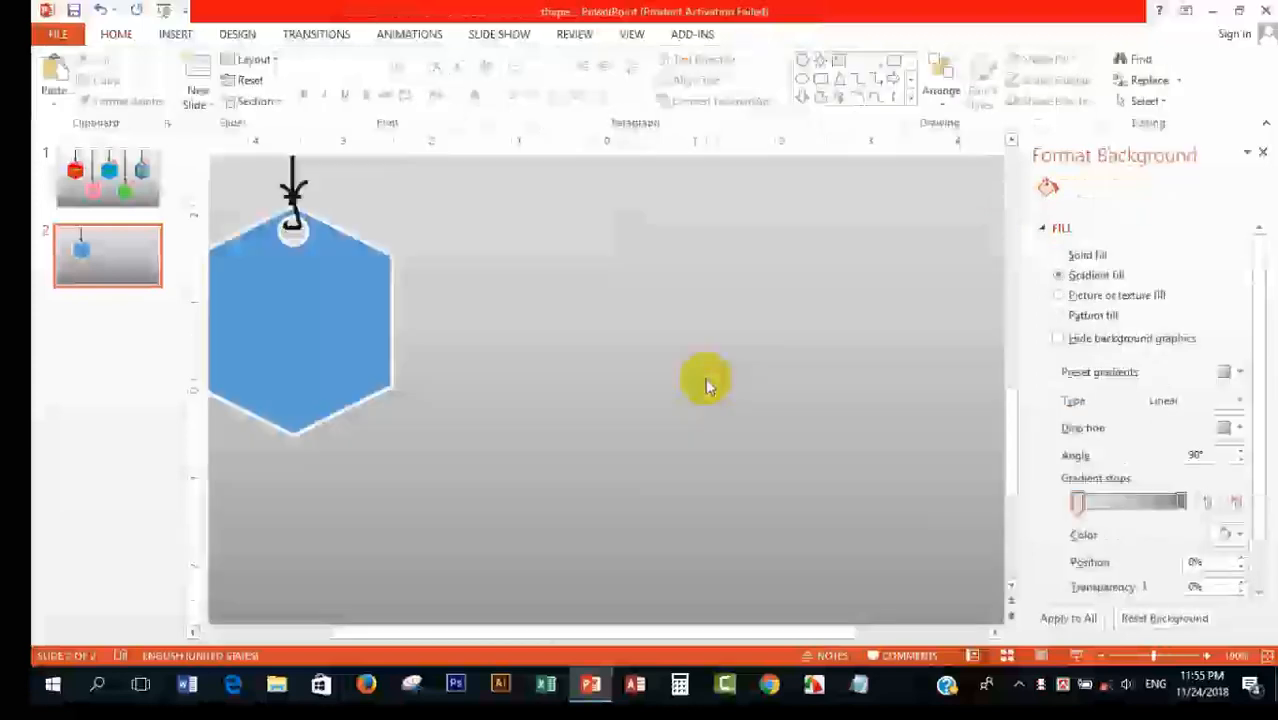
Step: Apply a drop shadow preset with a 45° angle and 60% transparency to the hexagon together with its string parts
scroll(704, 376, "right", 3)
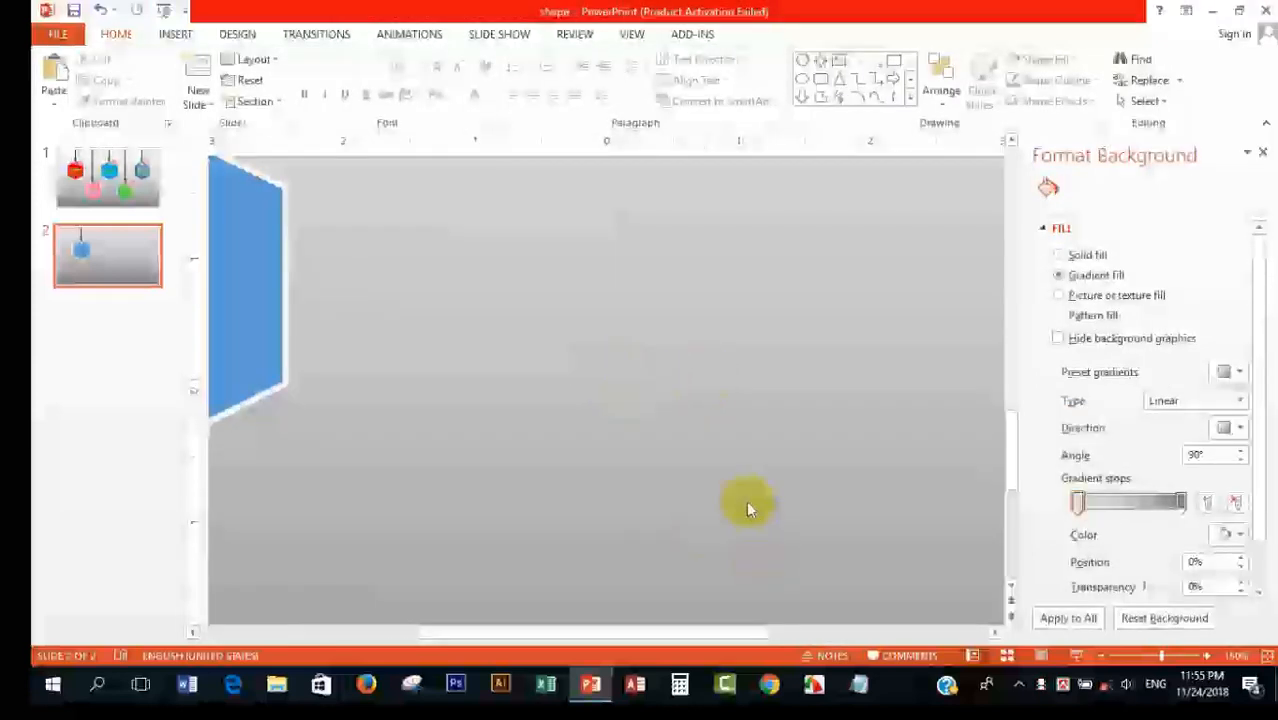
scroll(694, 474, "down", 5)
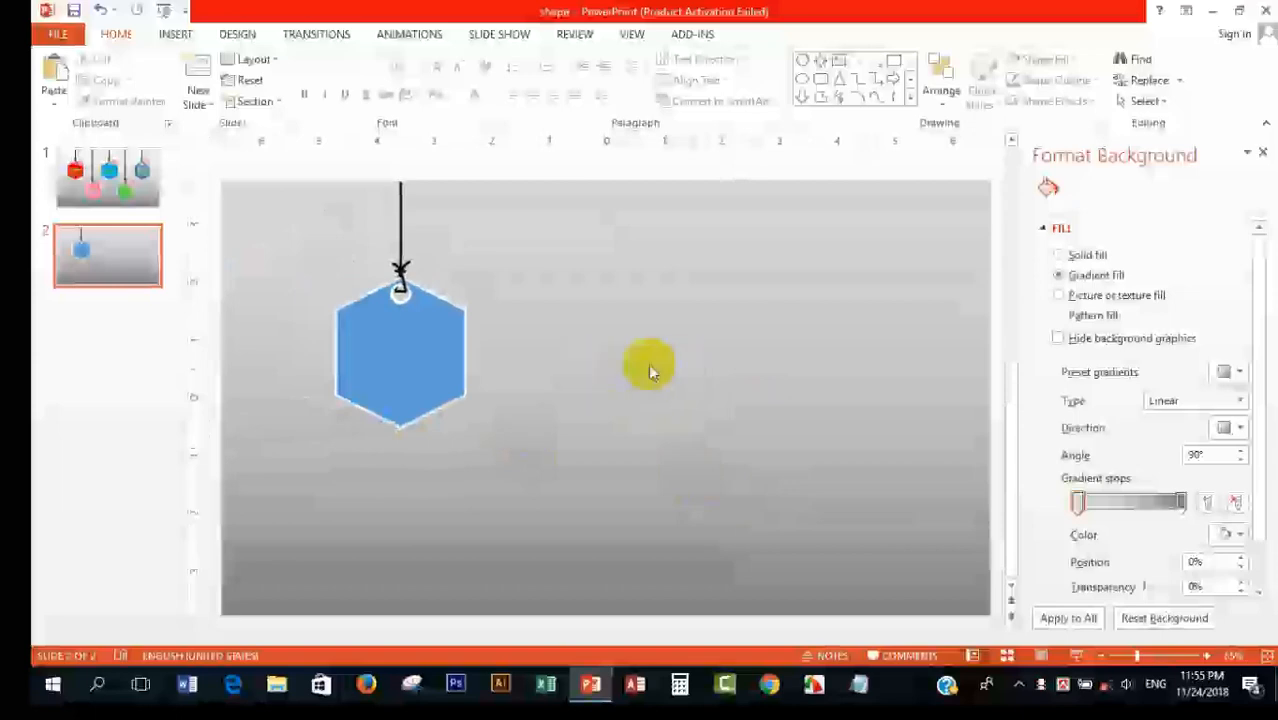
left_click(370, 330)
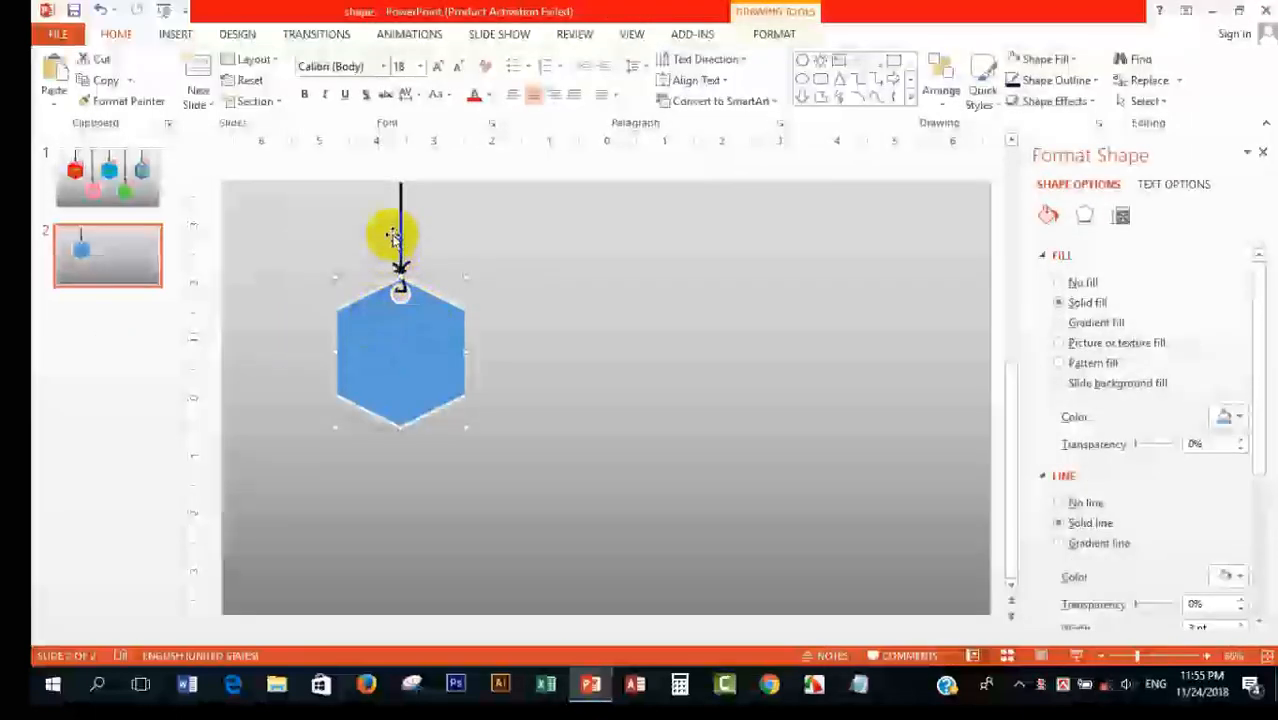
double_click(403, 288)
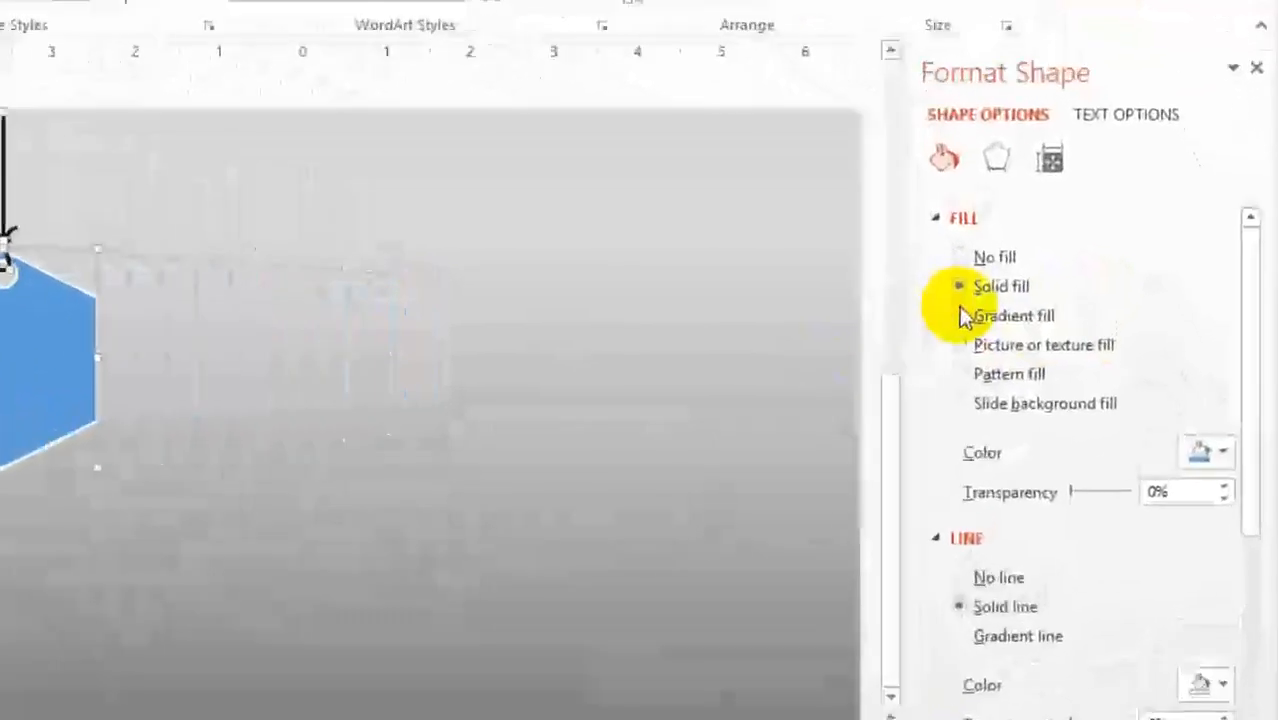
left_click(996, 157)
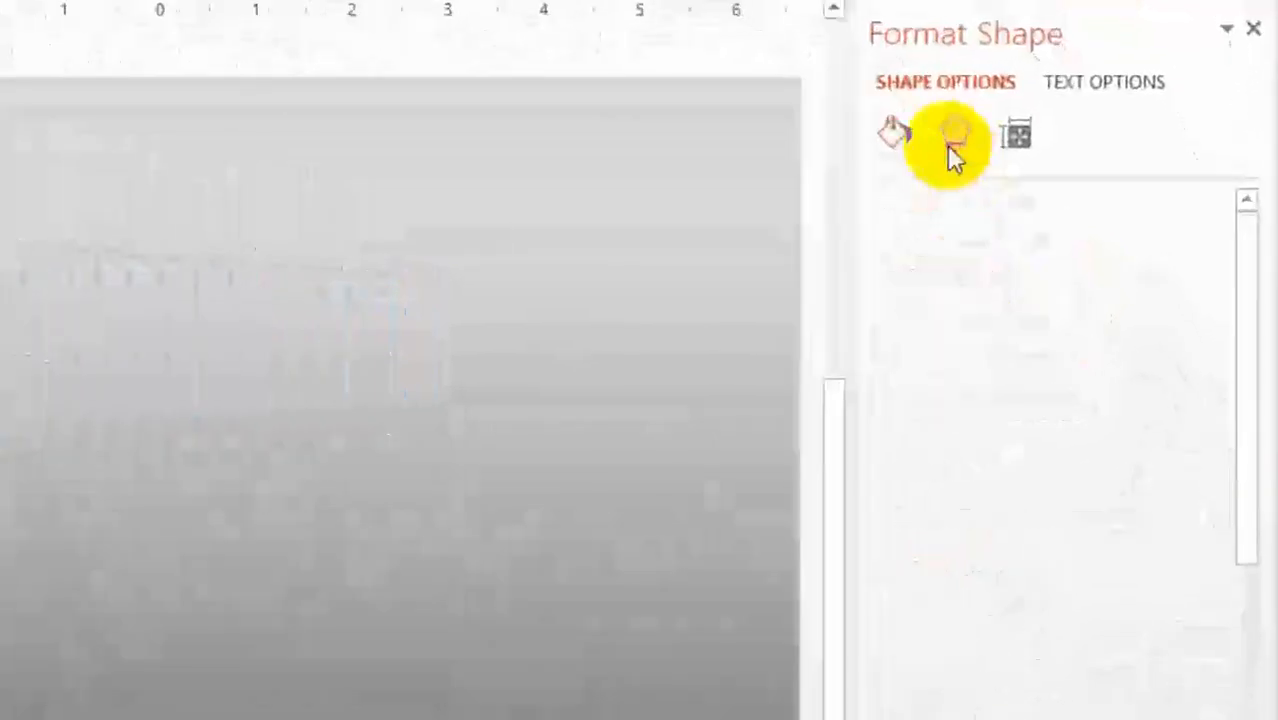
left_click(941, 203)
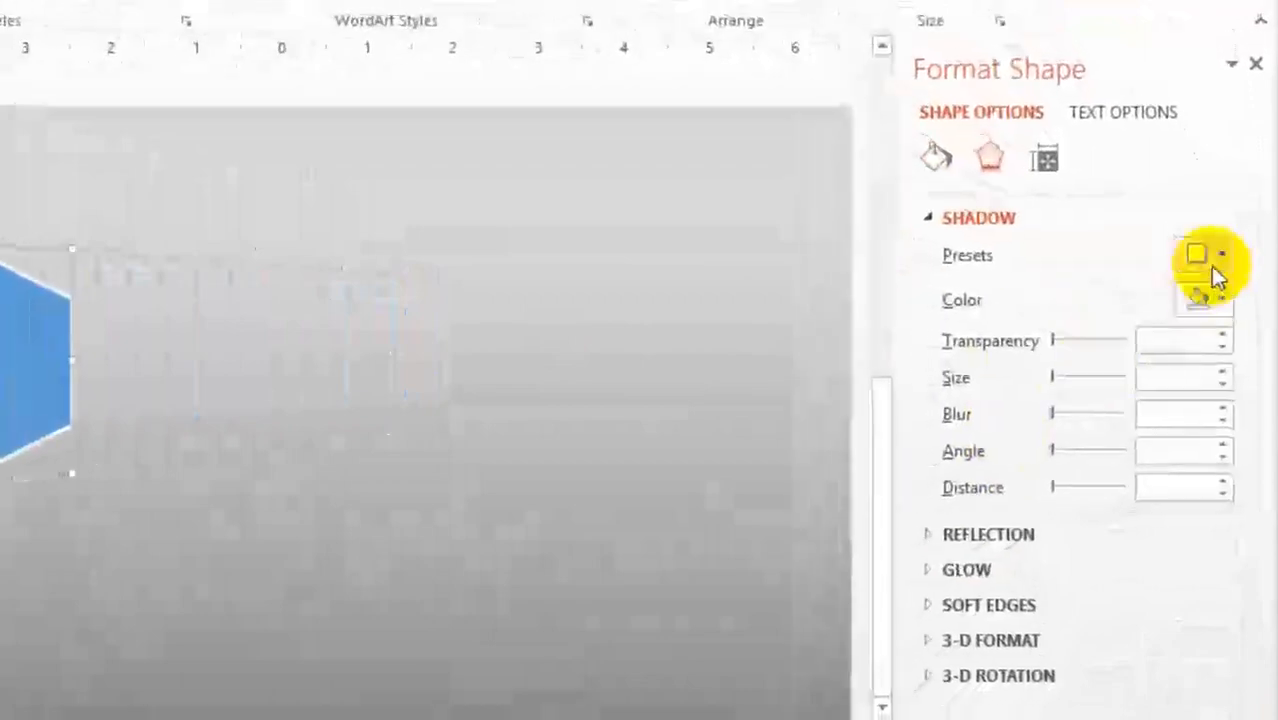
left_click(1216, 255)
left_click(1042, 466)
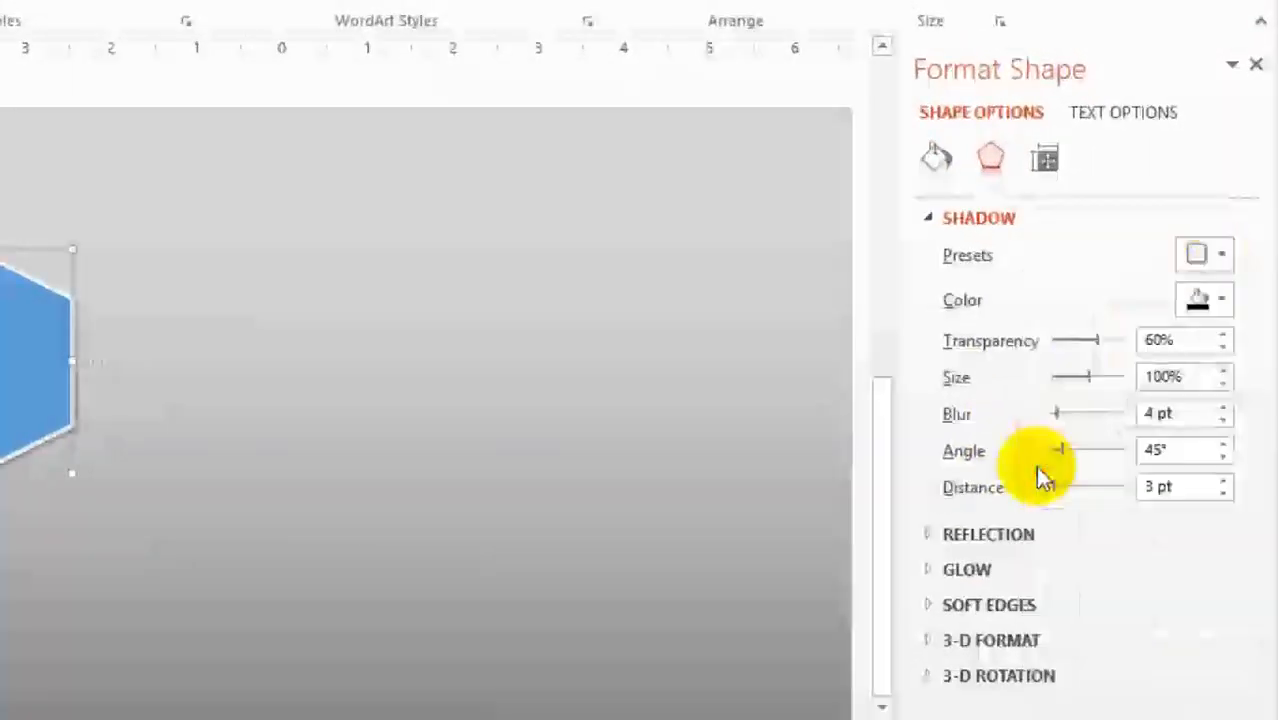
Step: Set the shadow's blur to 22 pt and its distance to 12 pt
left_click(1224, 408)
left_click(1224, 408)
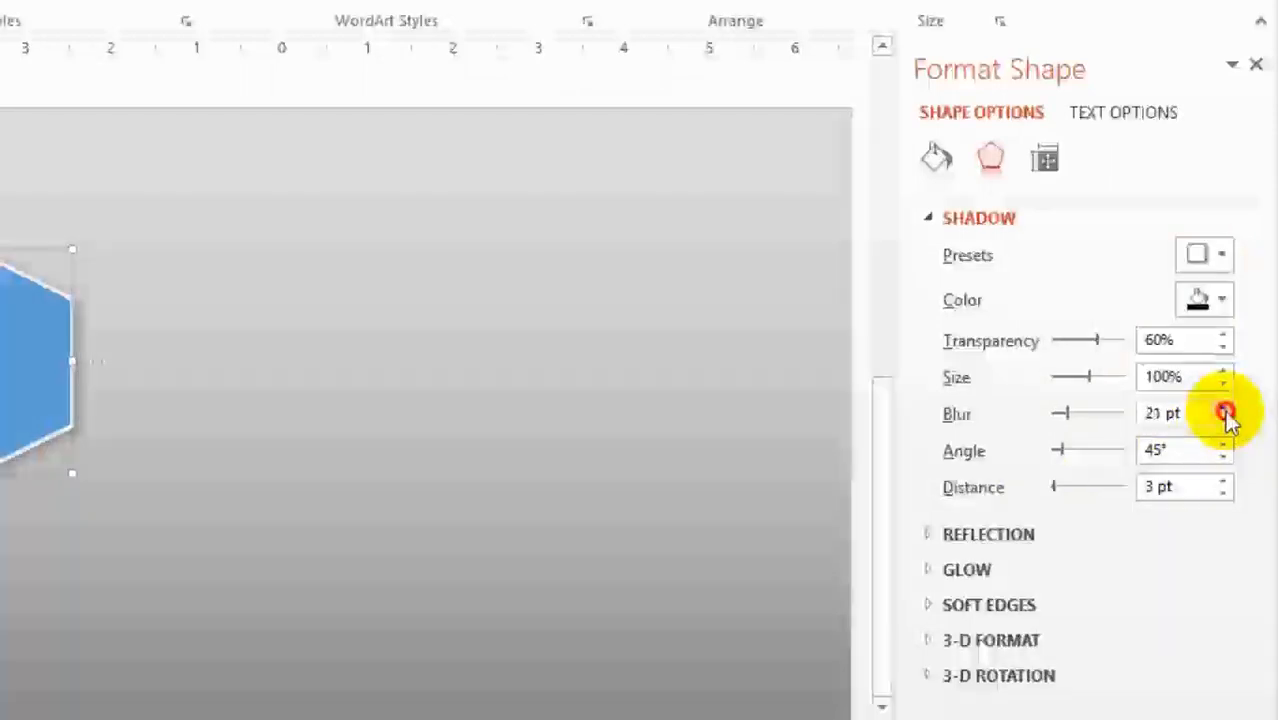
left_click_drag(1224, 481, 1224, 481)
left_click(1222, 492)
left_click(1222, 492)
left_click(1222, 492)
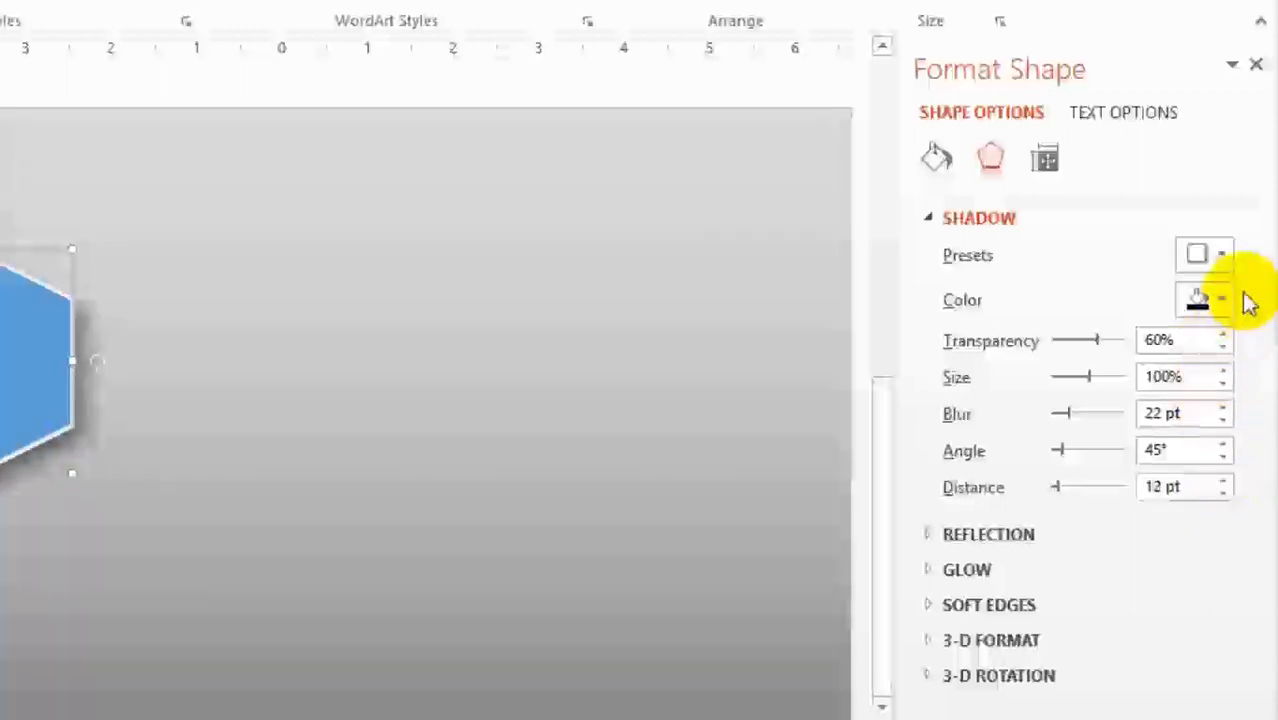
left_click(134, 523)
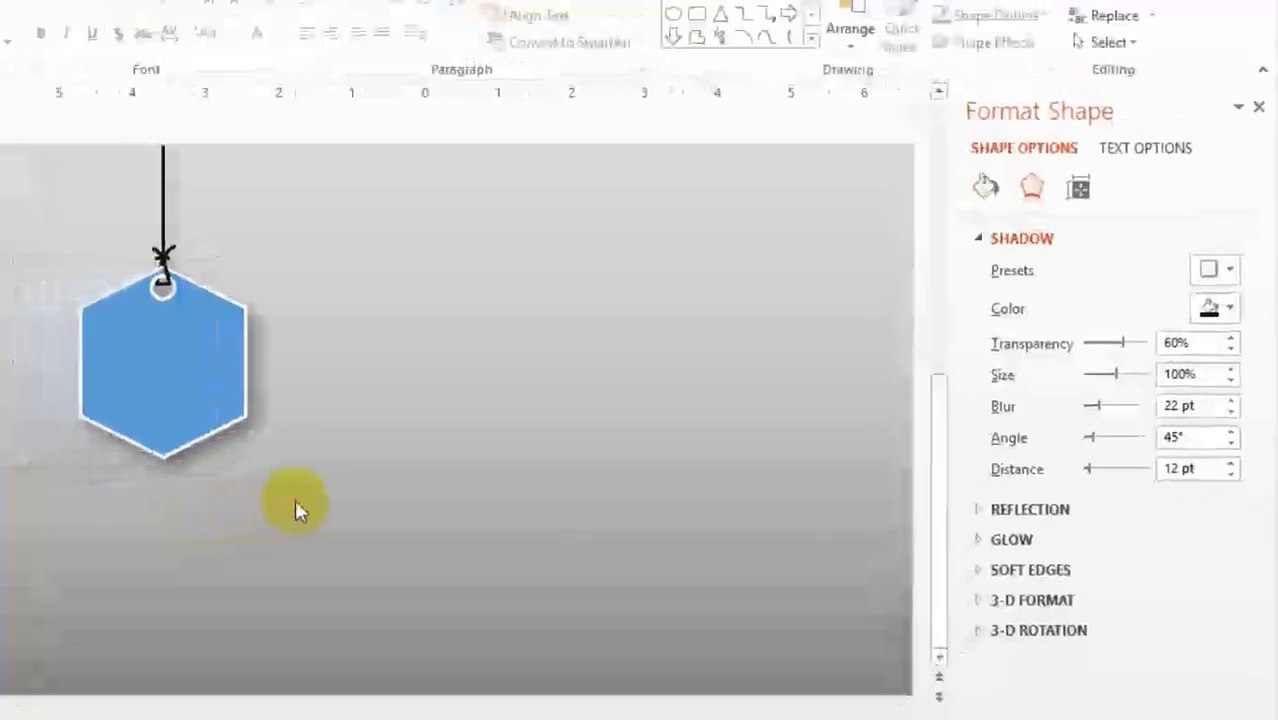
Step: Give the hexagon a gradient fill and set the gradient's end stop to the standard dark red
left_click(172, 416)
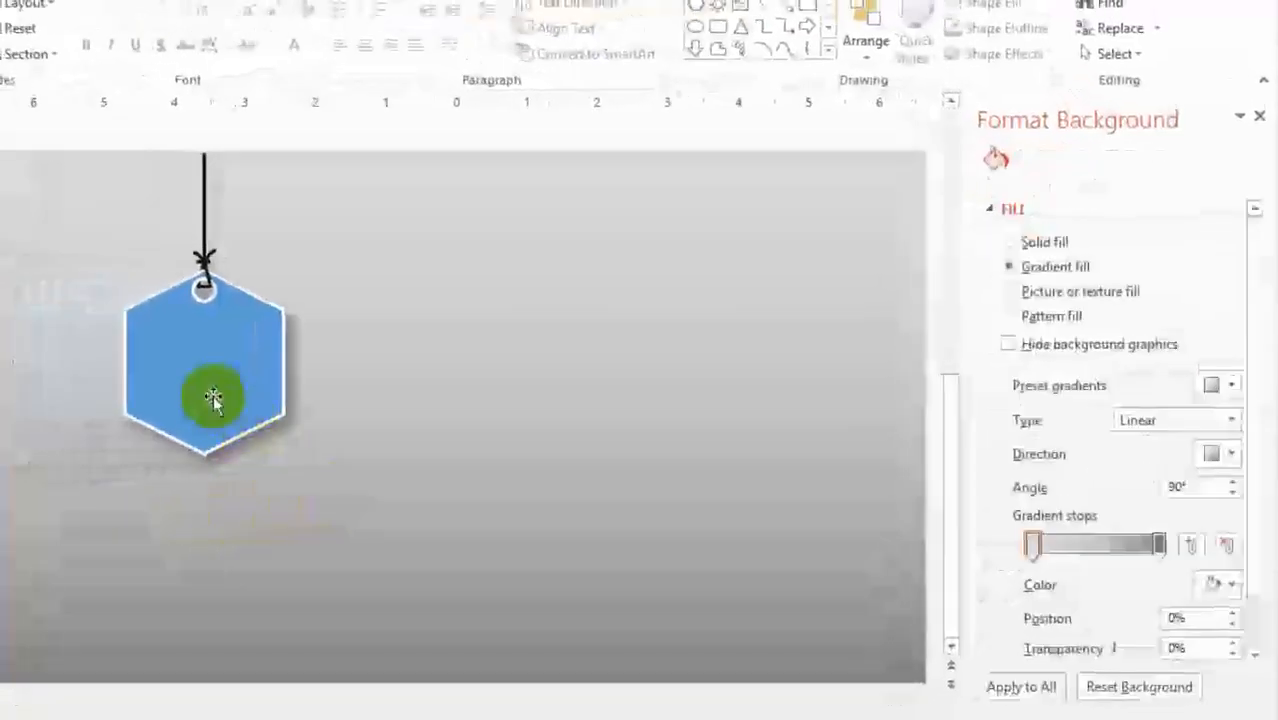
left_click(1036, 330)
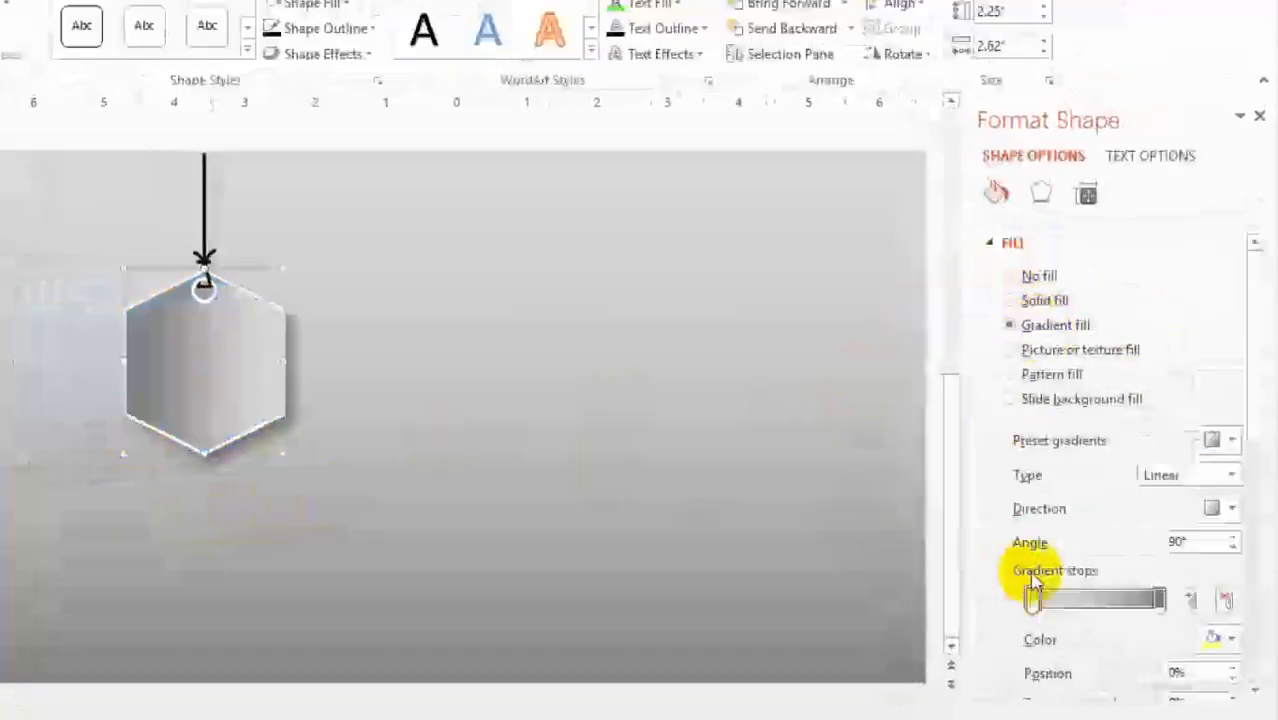
left_click(1150, 597)
left_click(1230, 641)
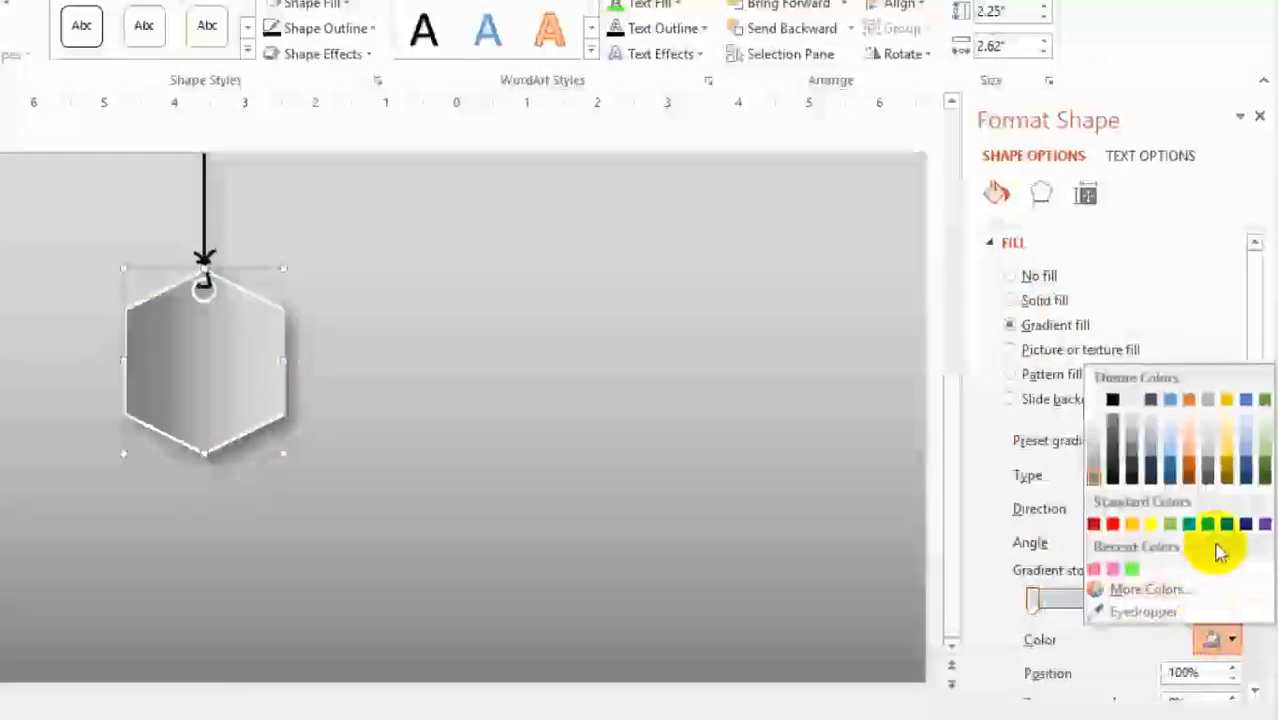
left_click(1094, 524)
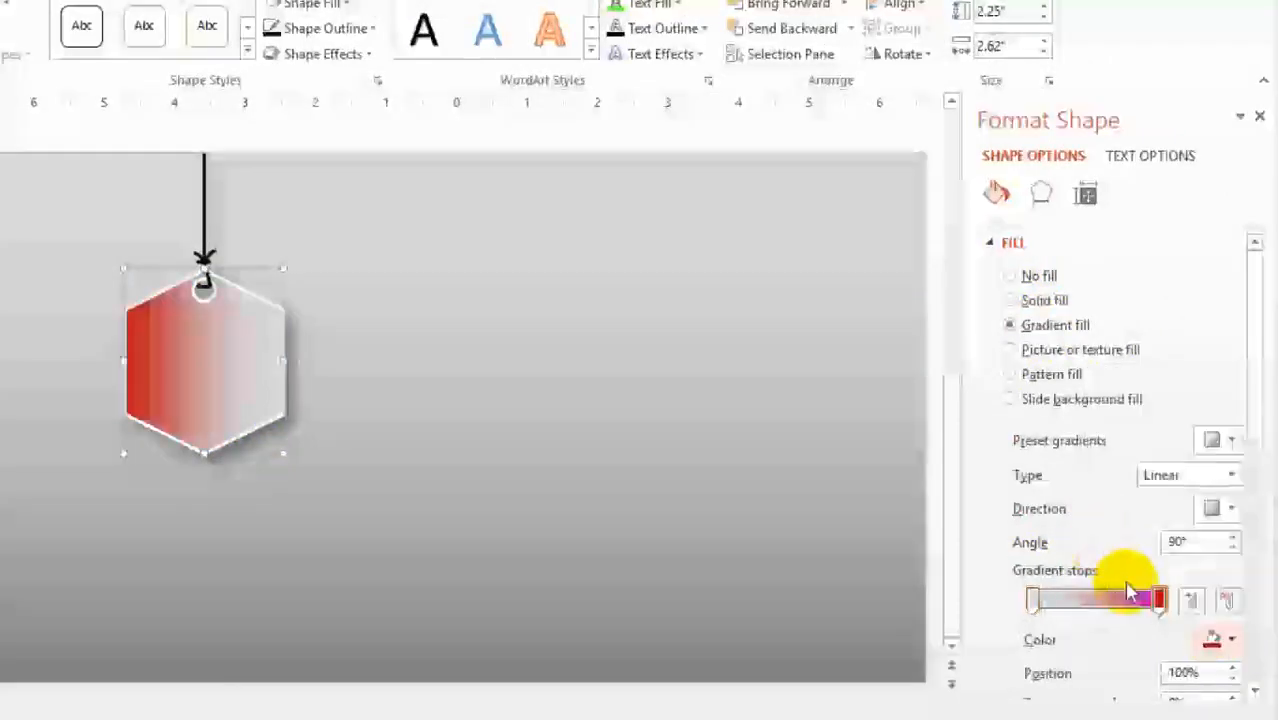
Step: Set the first stop of the hexagon's gradient to the standard red
left_click(1033, 599)
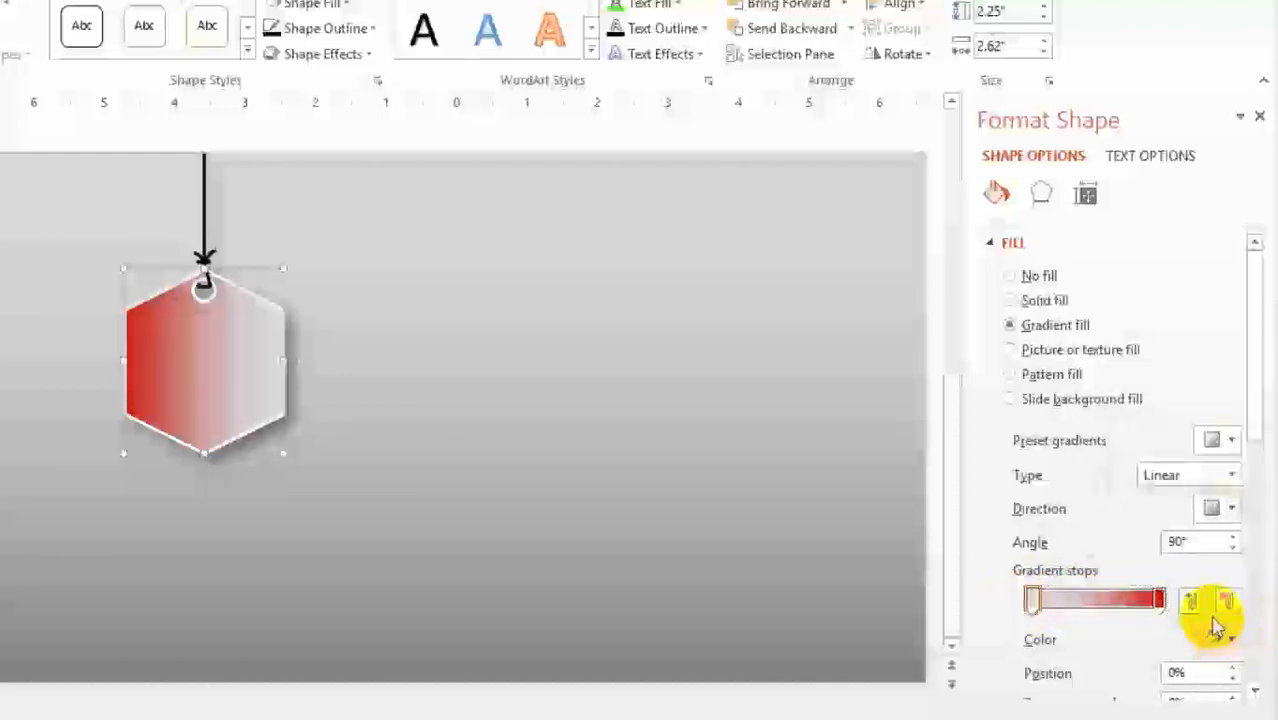
left_click(1229, 641)
left_click(1117, 521)
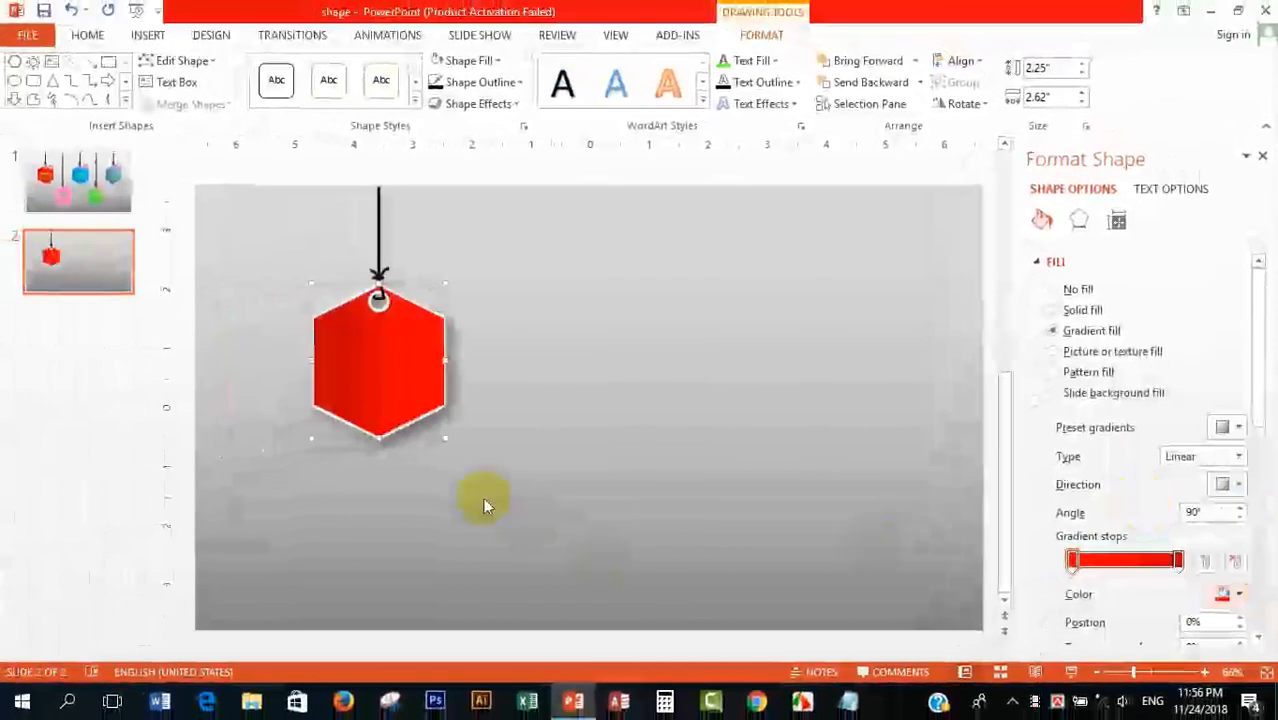
left_click(481, 496)
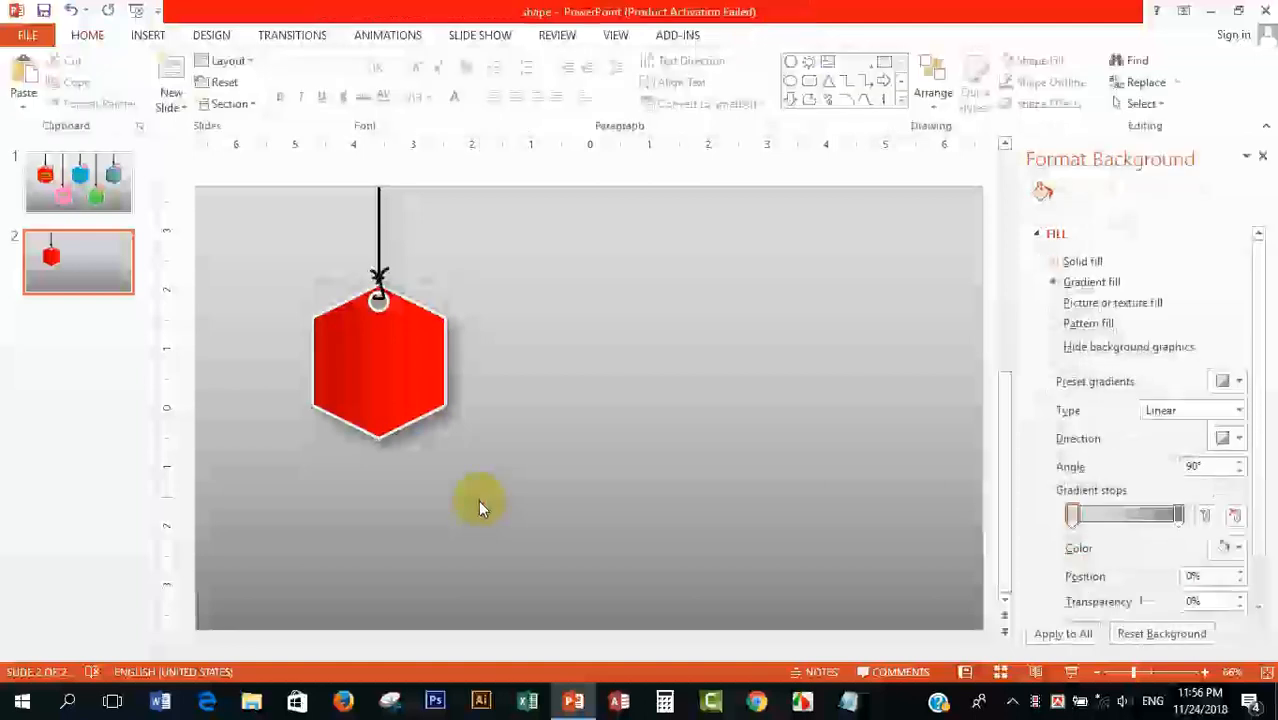
Step: Draw a small circle over the hexagon's upper-right edge beside the hole and adjust its placement
scroll(428, 453, "up", 4)
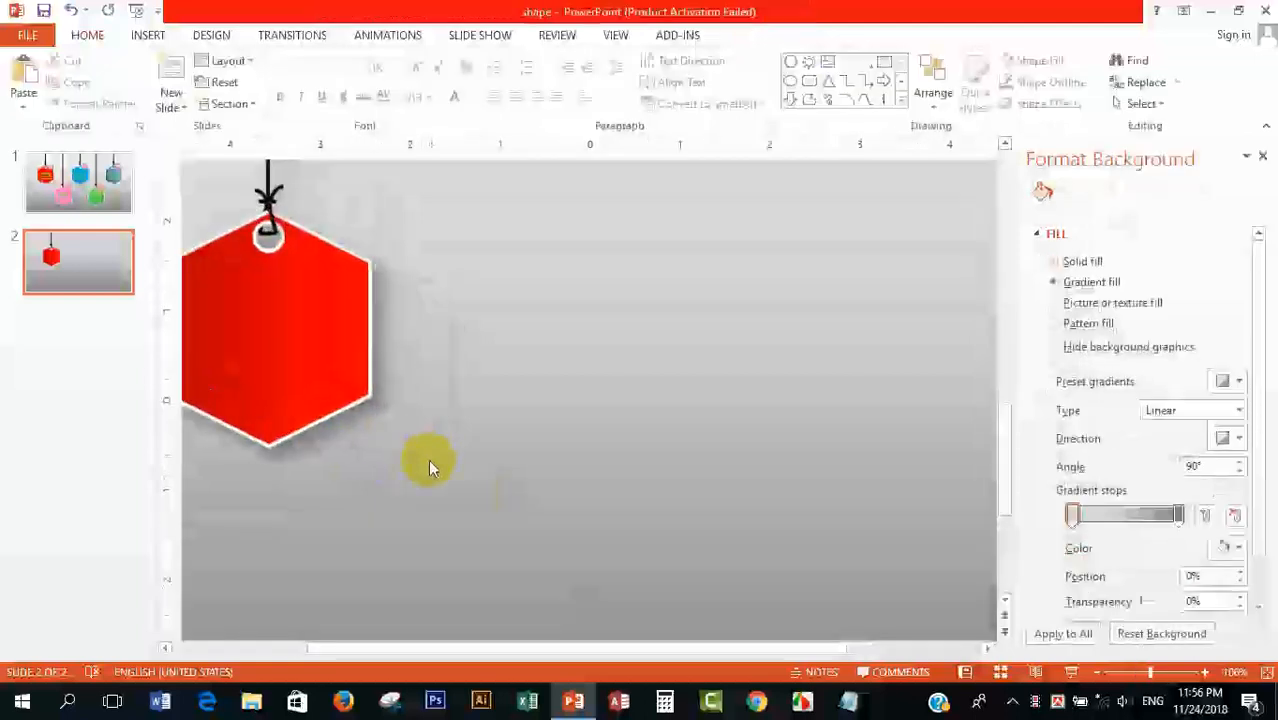
scroll(365, 455, "down", 4)
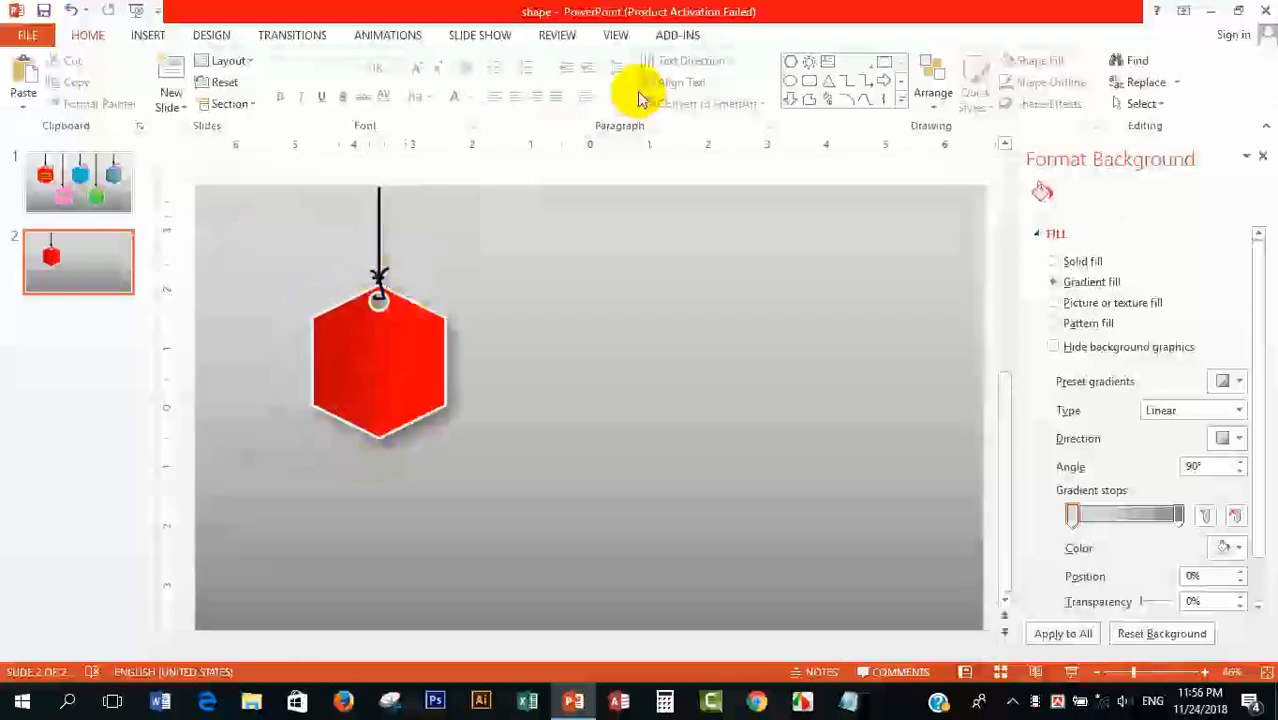
left_click(790, 80)
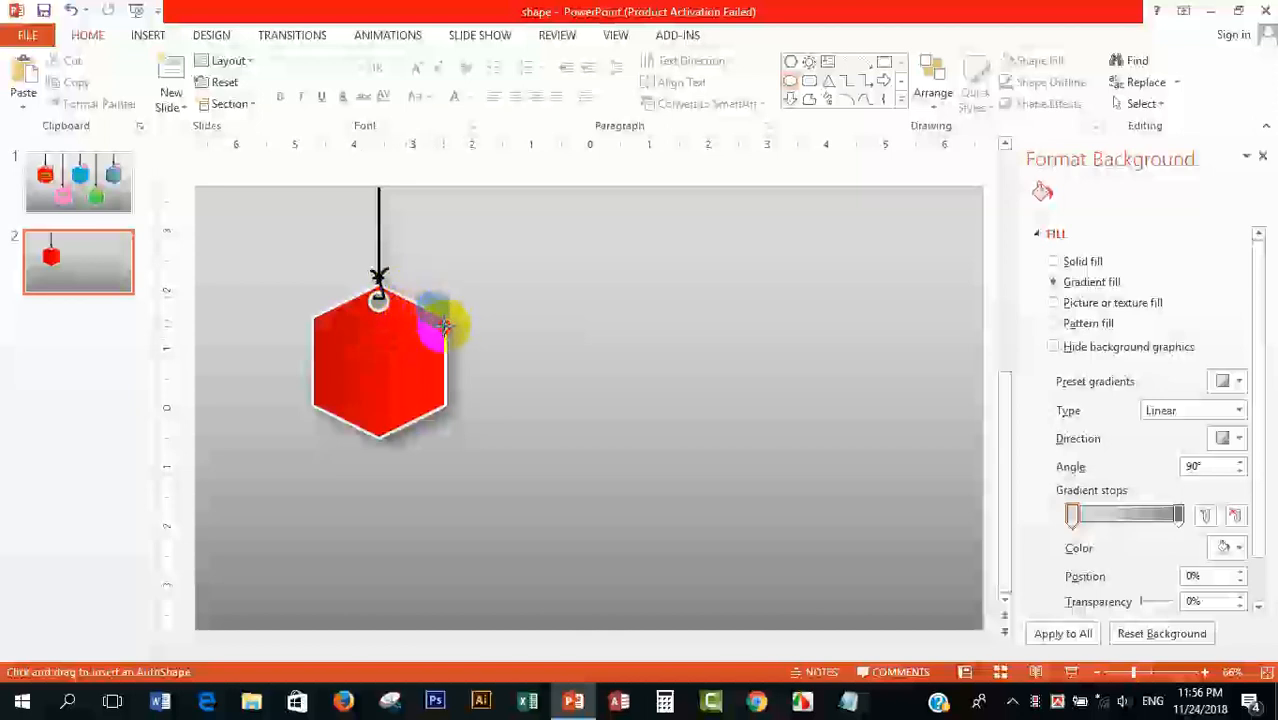
left_click_drag(452, 332, 422, 311)
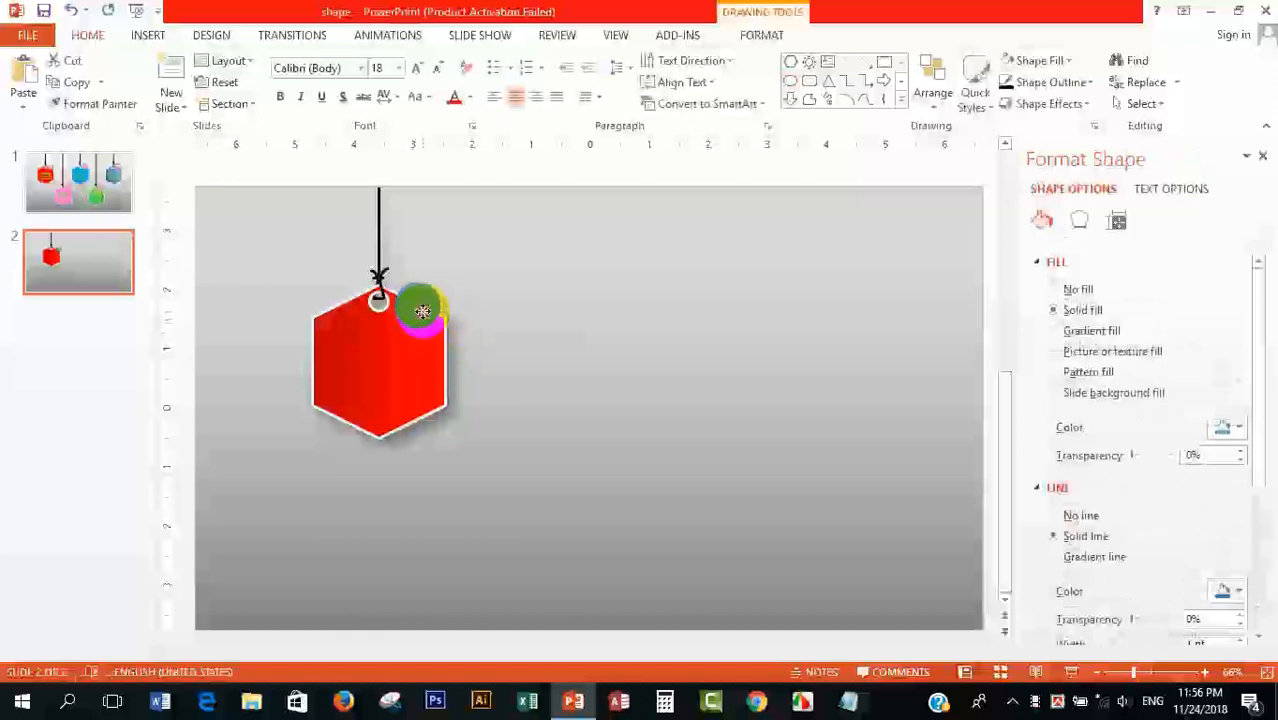
left_click_drag(436, 323, 431, 323)
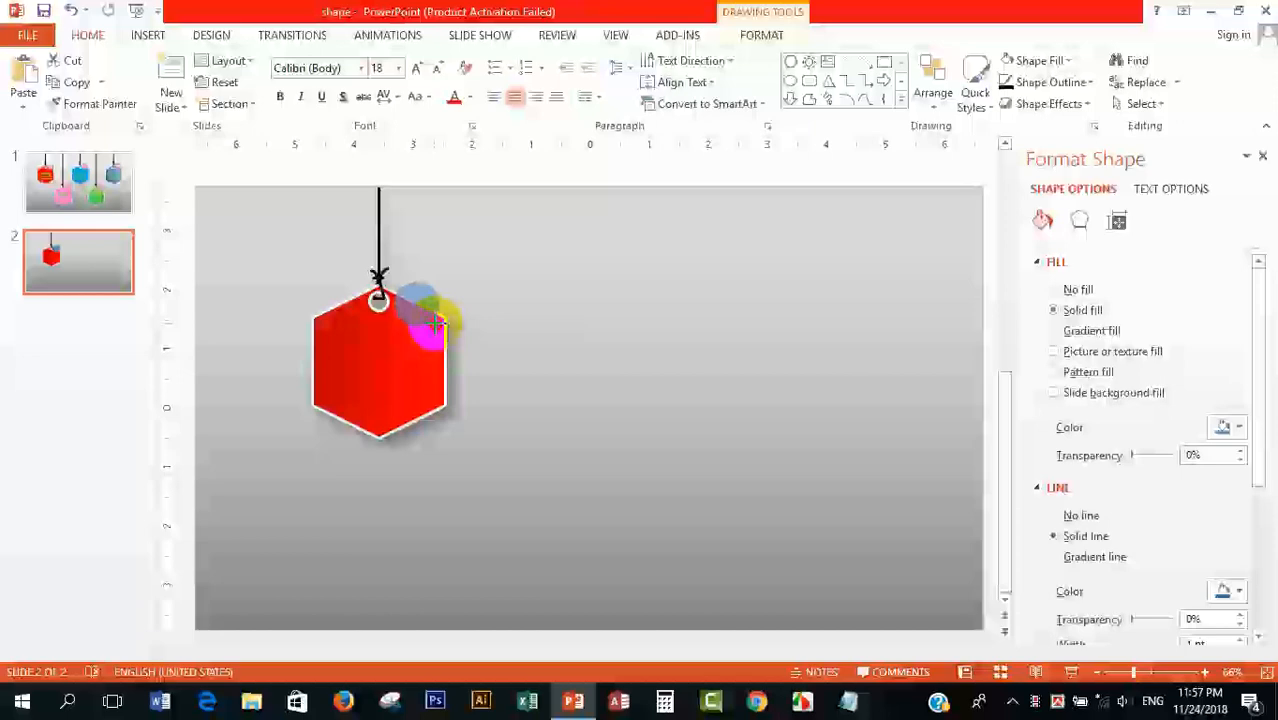